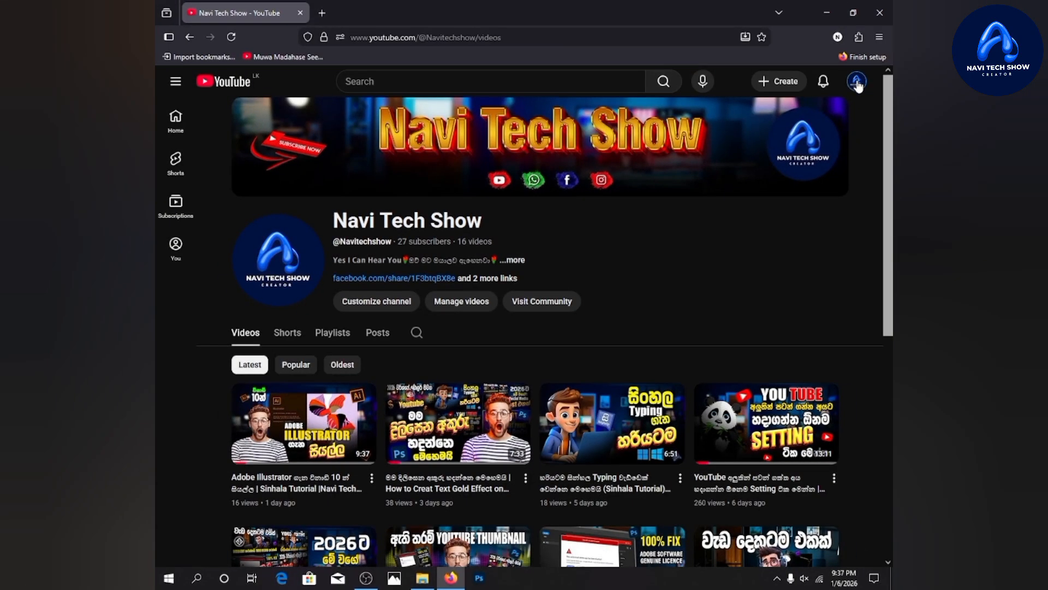
Go to YouTube Studio and upload the video file InShot_20251213_151652664 from the Navi Tech Show folder
click(857, 82)
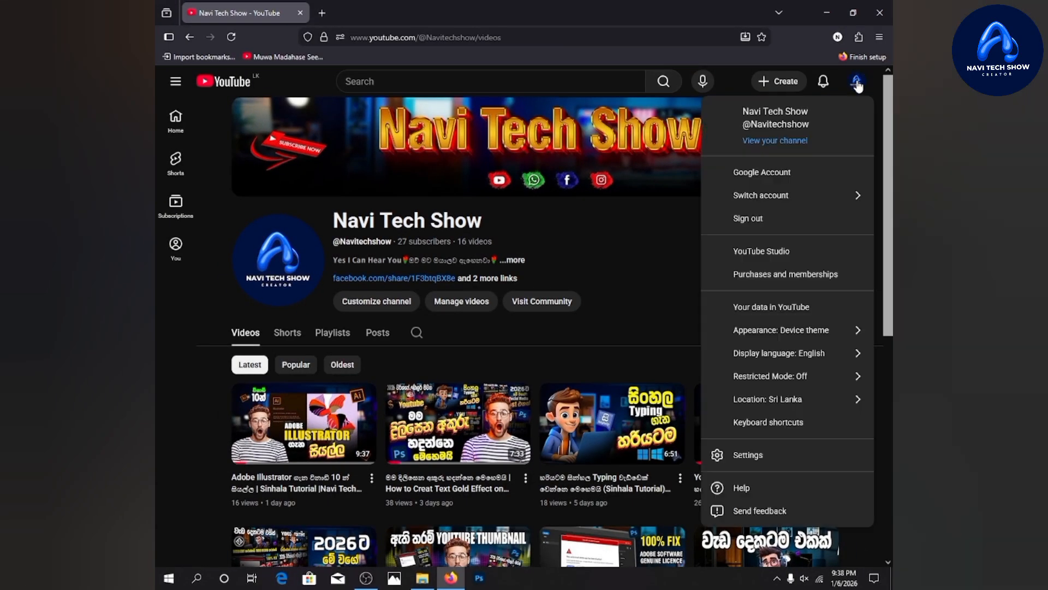
click(738, 253)
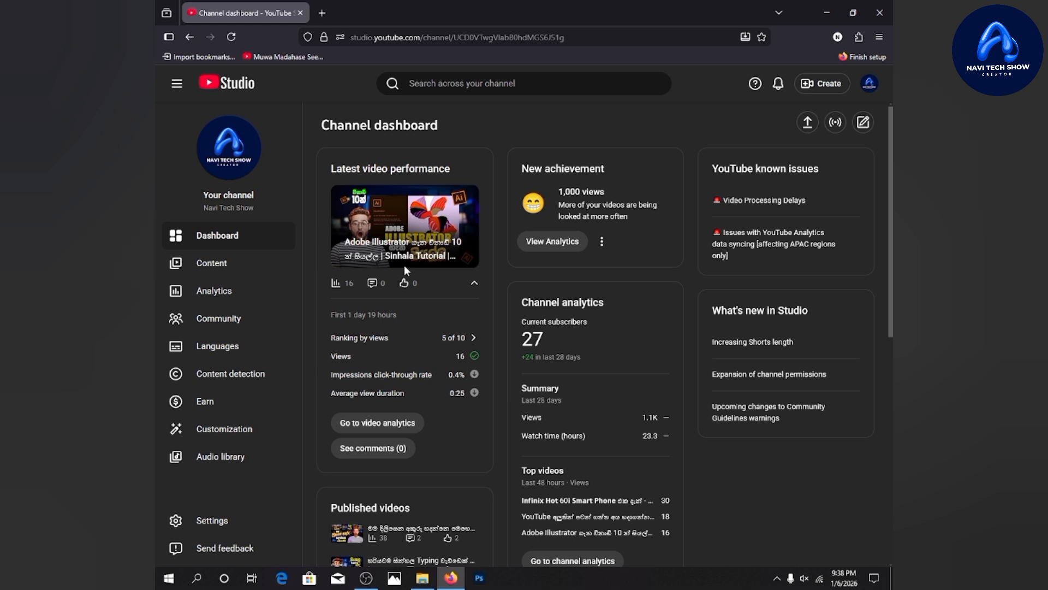
click(815, 84)
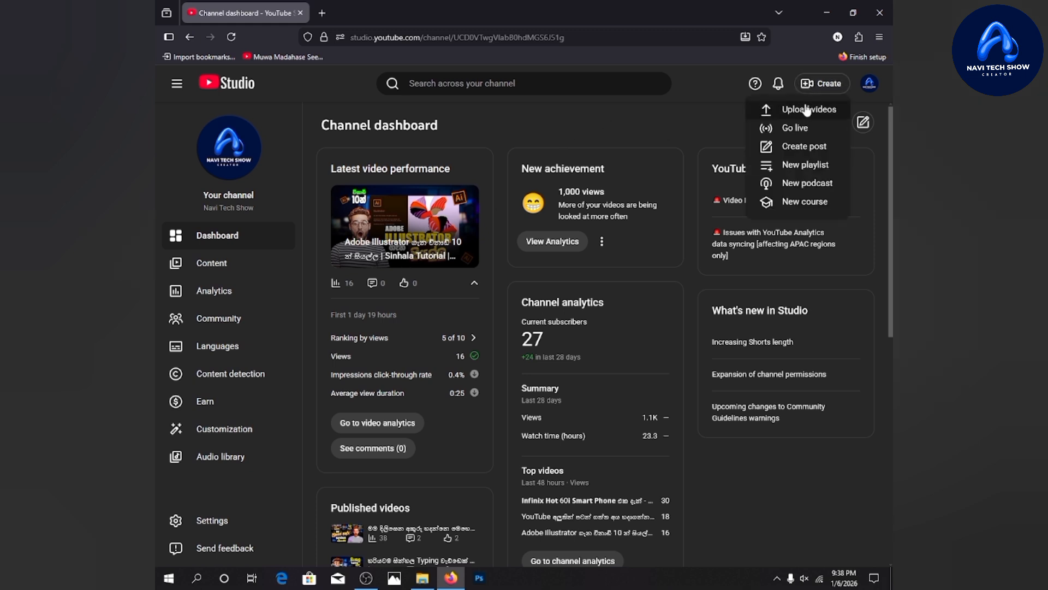
double_click(741, 124)
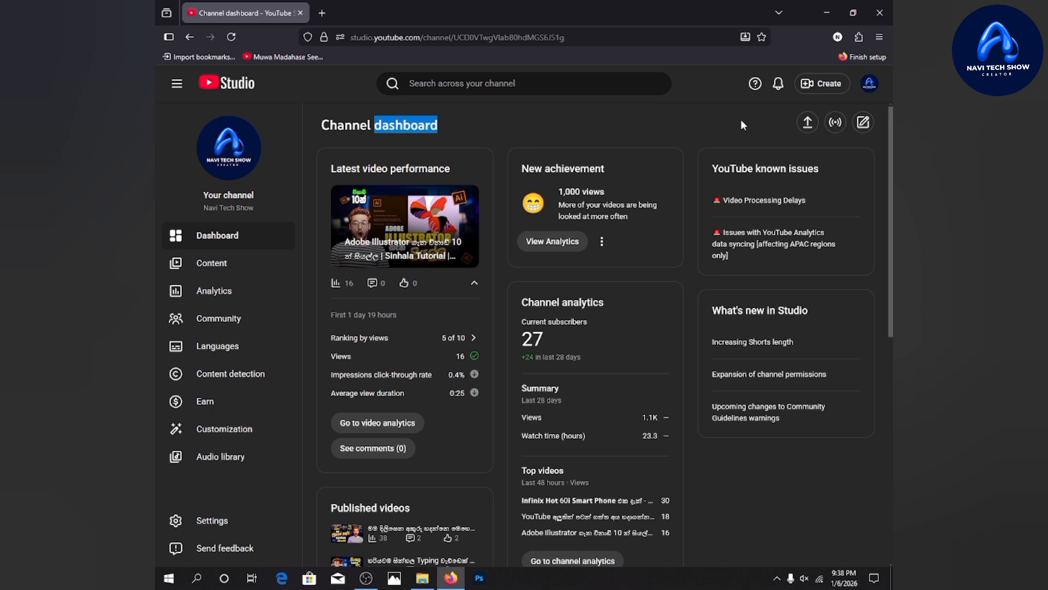
click(804, 126)
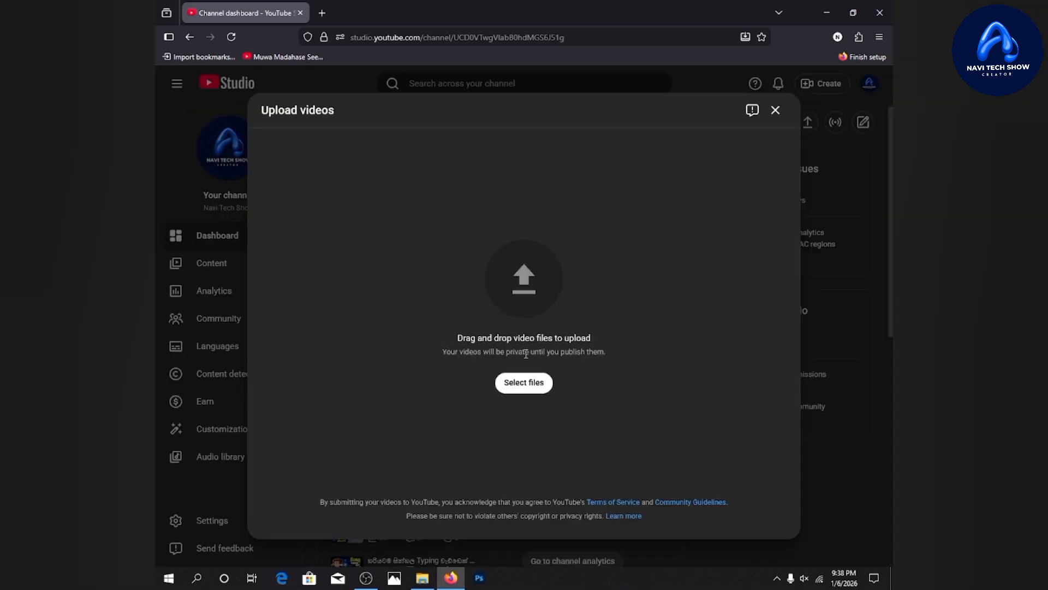
click(537, 385)
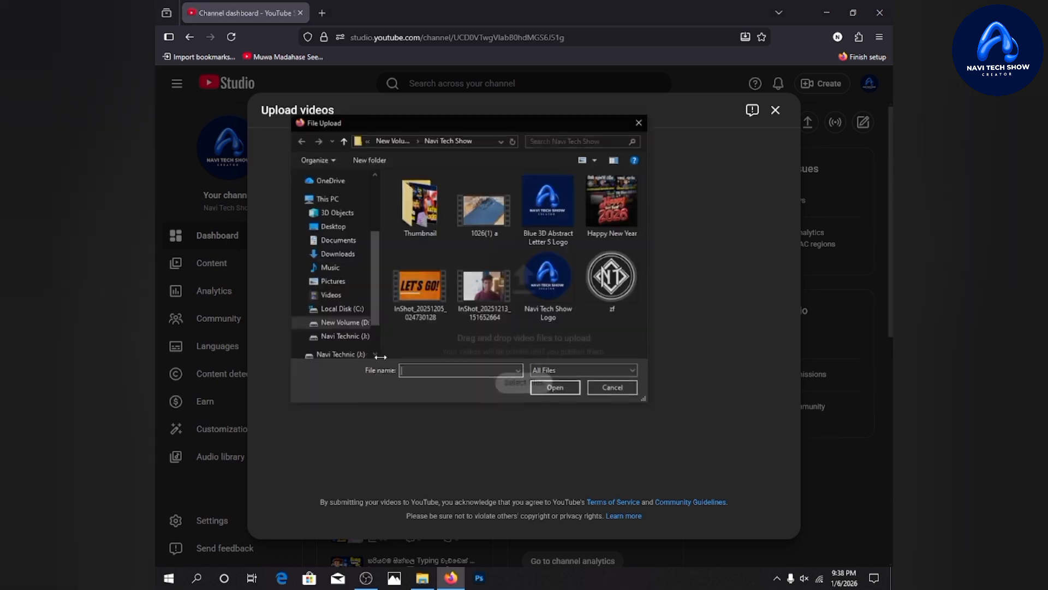
double_click(473, 289)
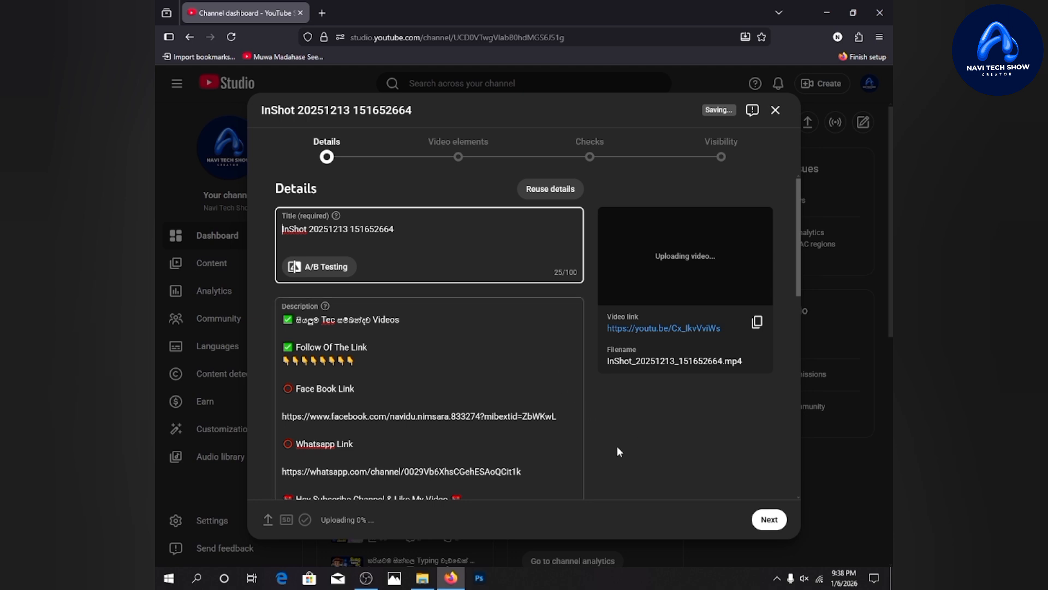
drag(376, 520, 350, 521)
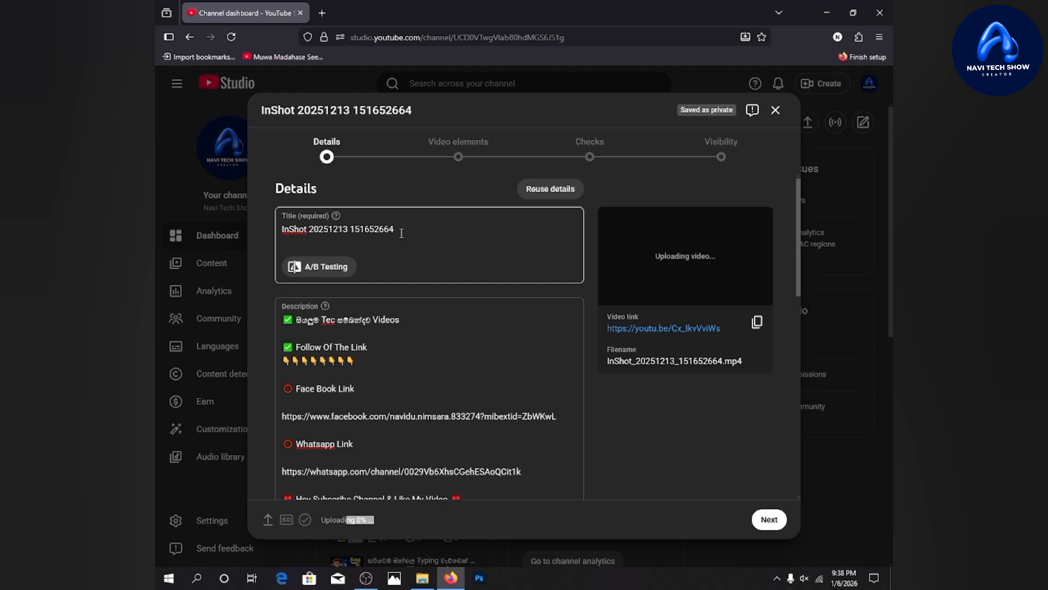
Replace the video's title with "Infinix Hot 60i Smart Phone Smart Phone"
drag(398, 231, 281, 241)
click(284, 242)
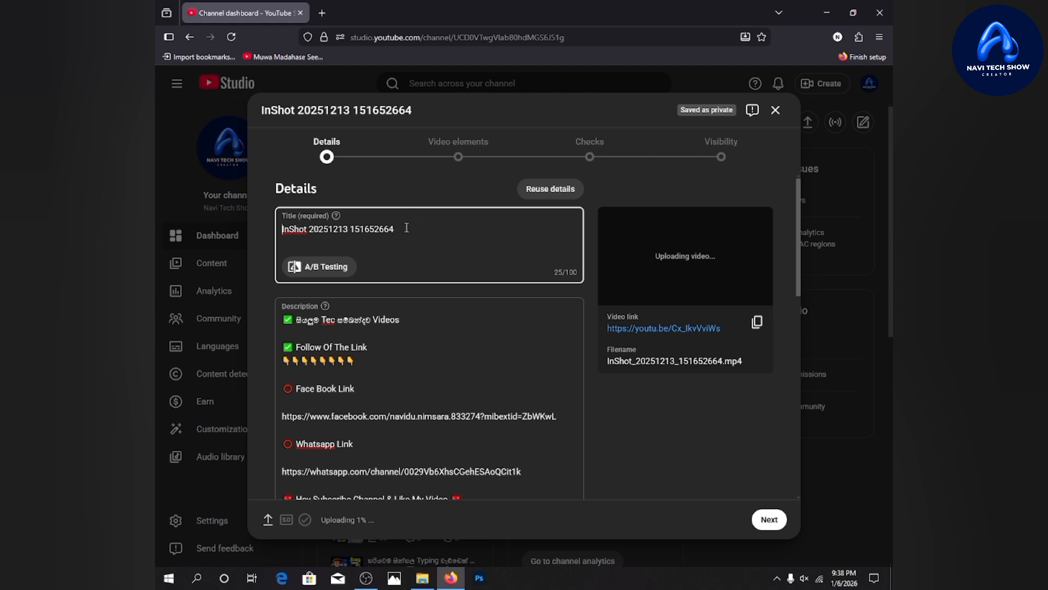
drag(407, 227, 220, 226)
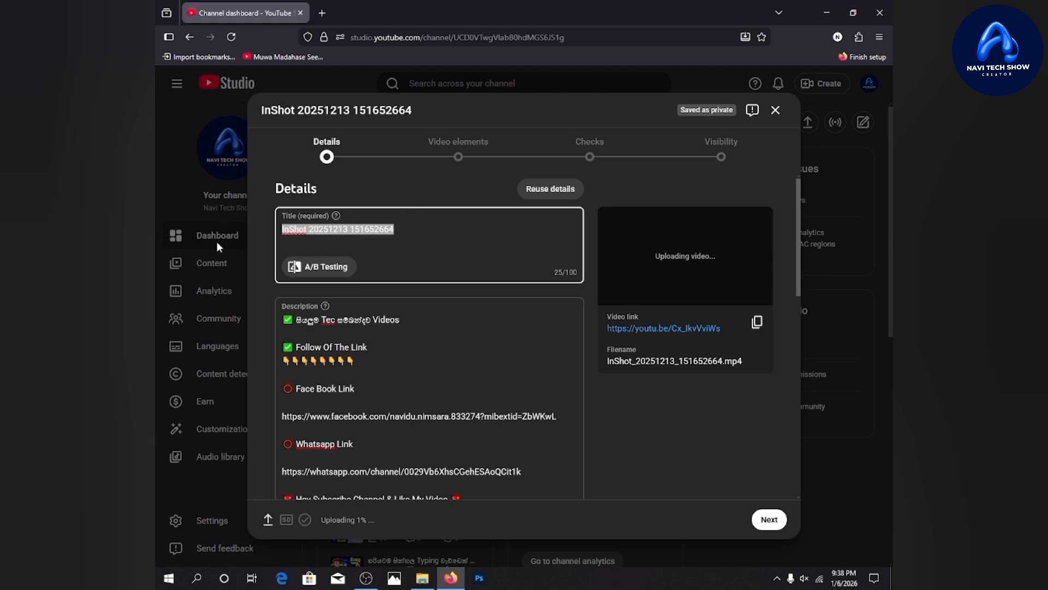
text(In)
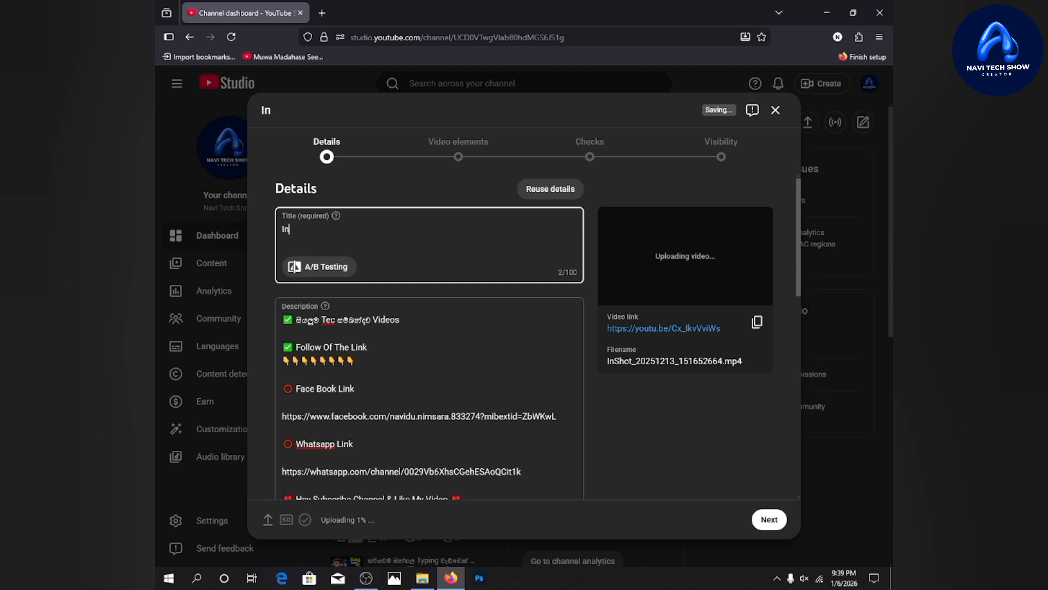
text(finix Hot 60i Smar)
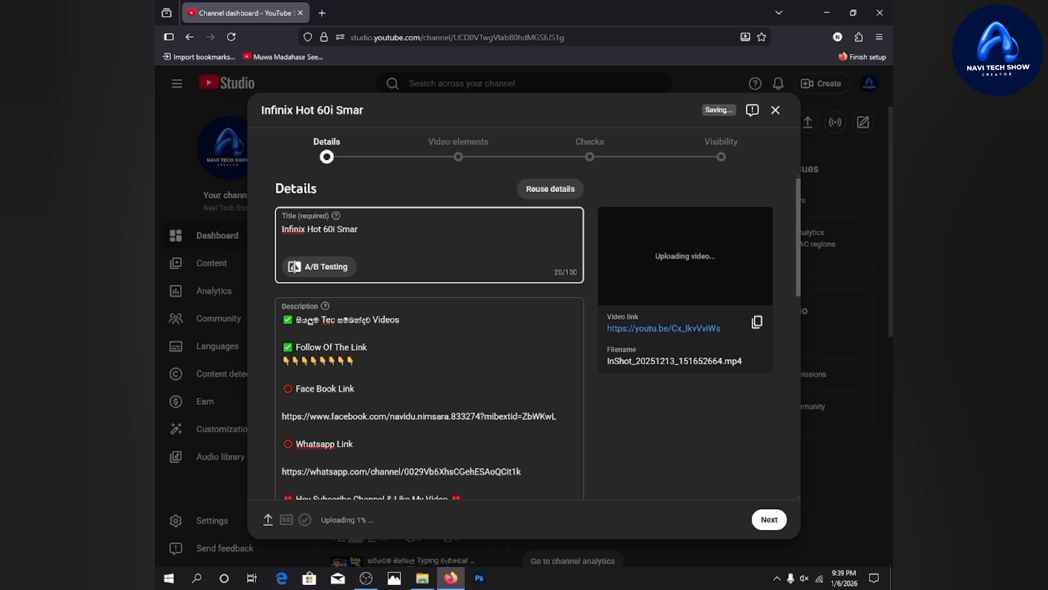
text(t Phone Smart )
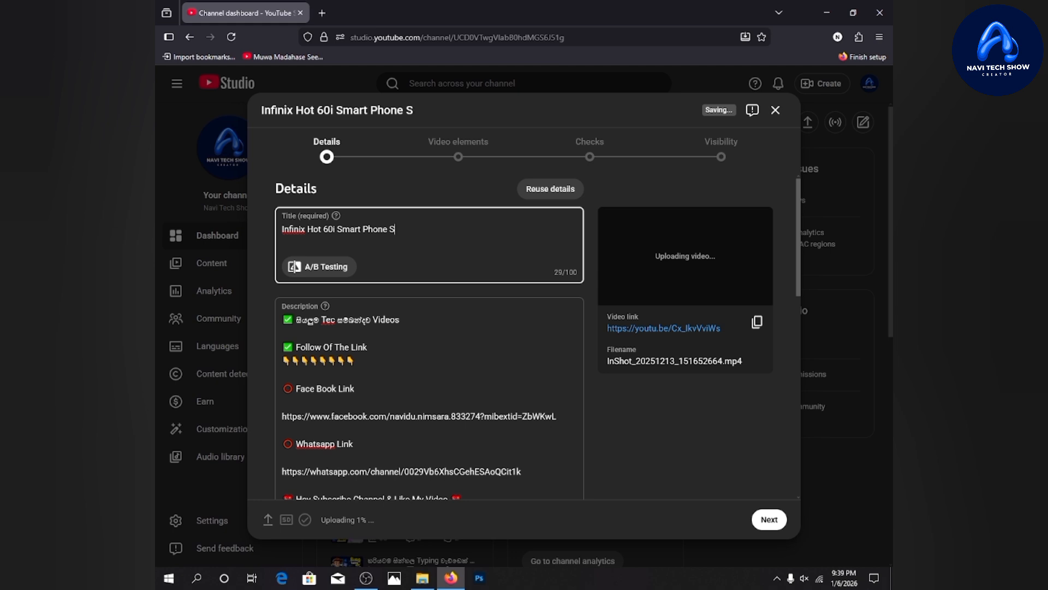
text(Phone)
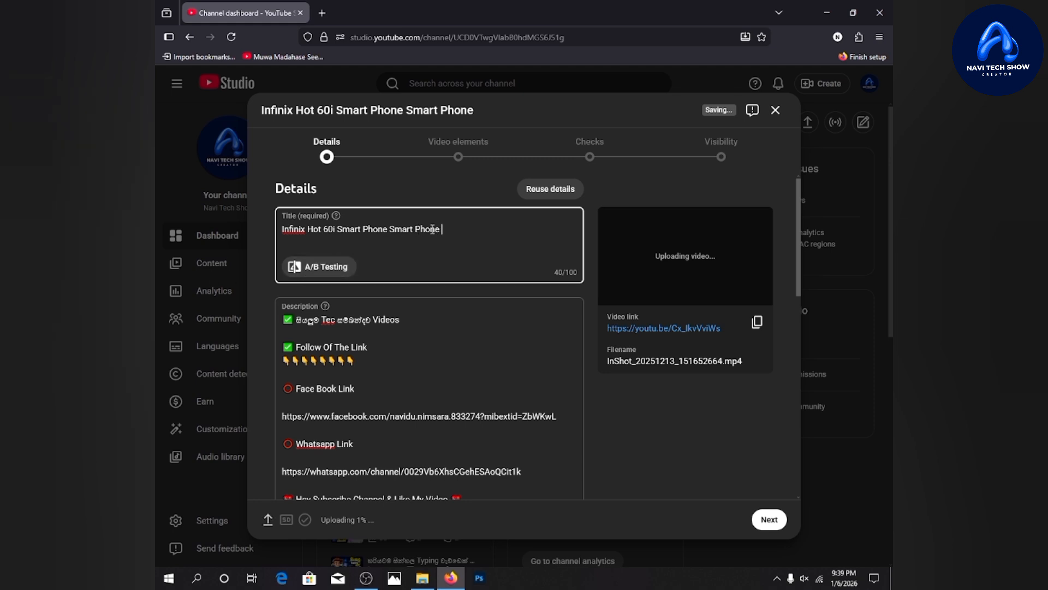
Add the hashtag #infinixhot60i after #Adobephotoshop at the end of the video's description
scroll(431, 293, down, 3)
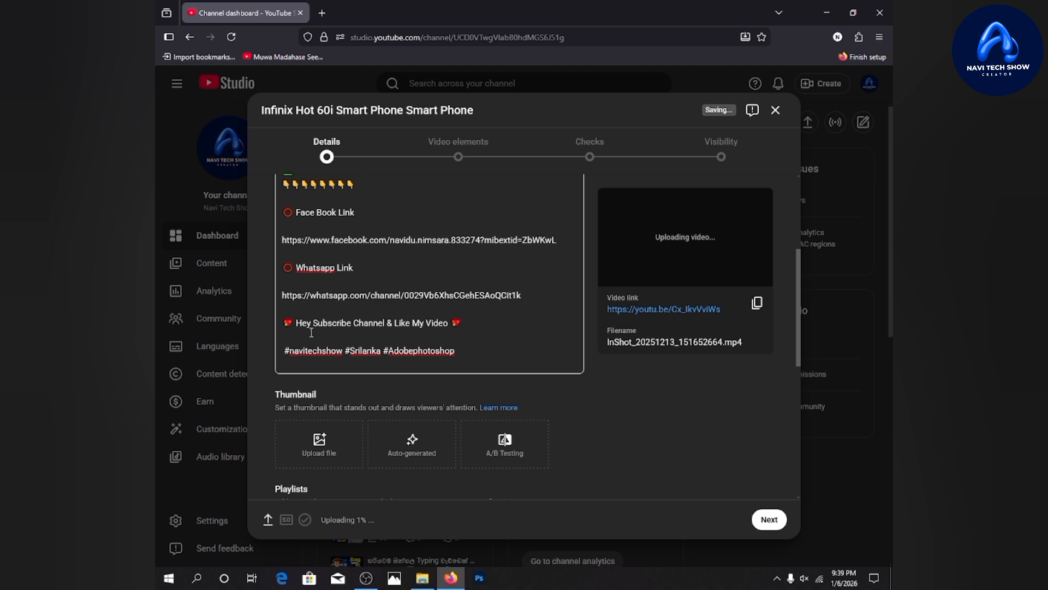
drag(283, 354, 467, 349)
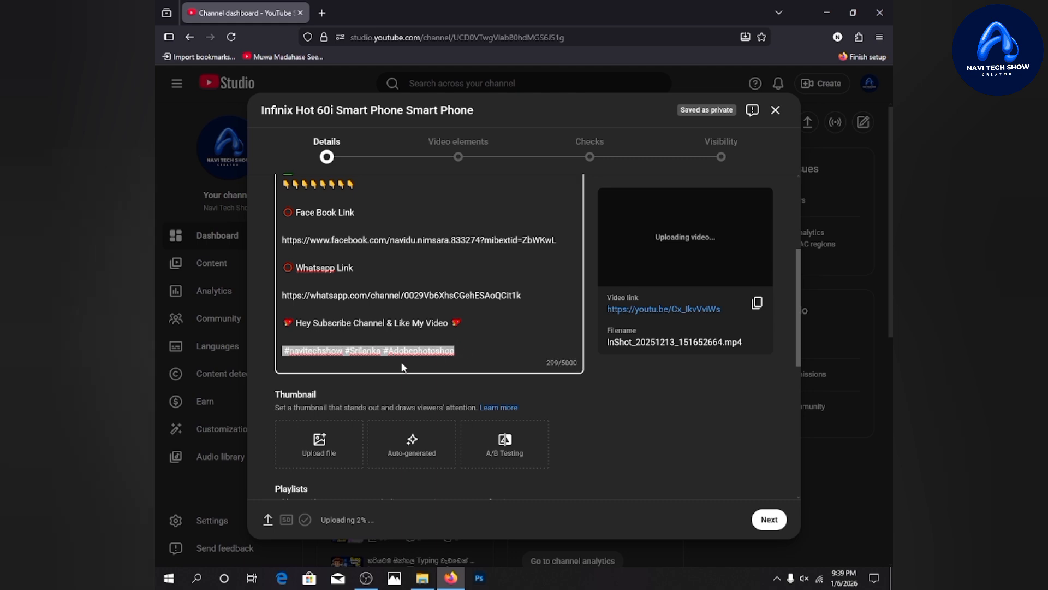
click(431, 350)
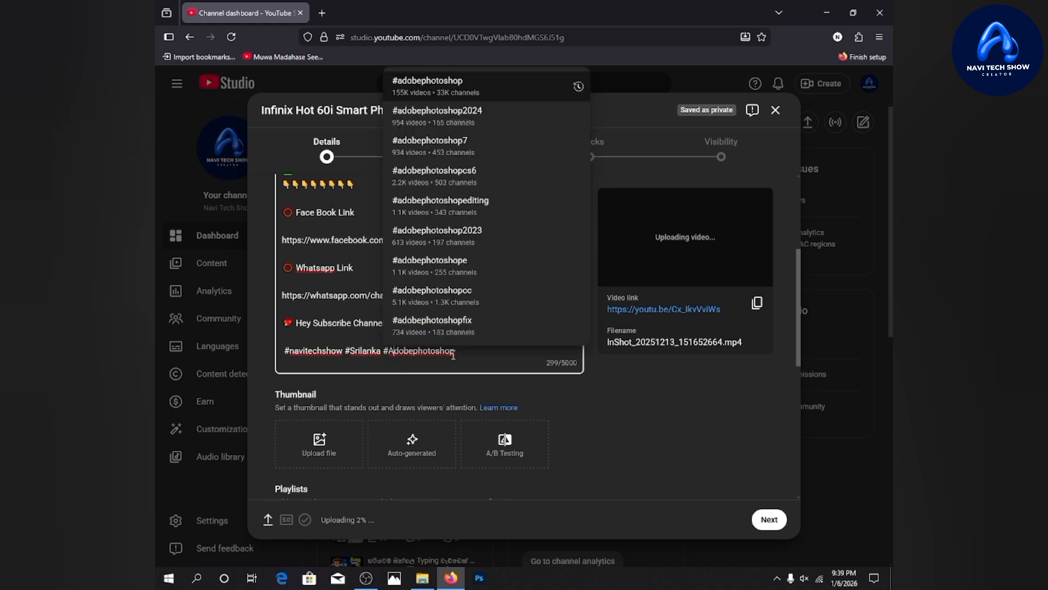
drag(455, 352, 382, 353)
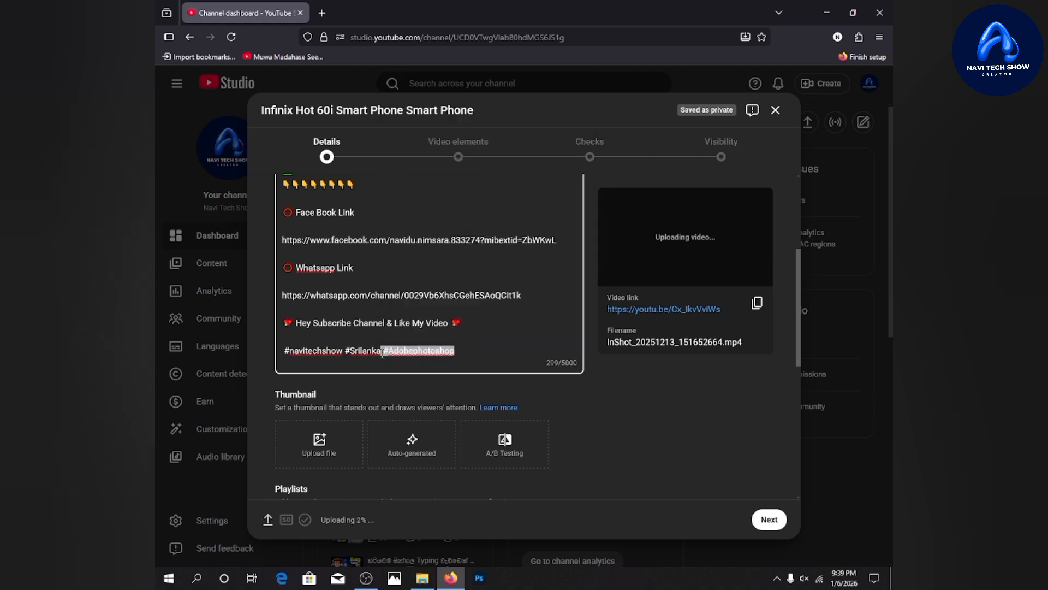
click(457, 350)
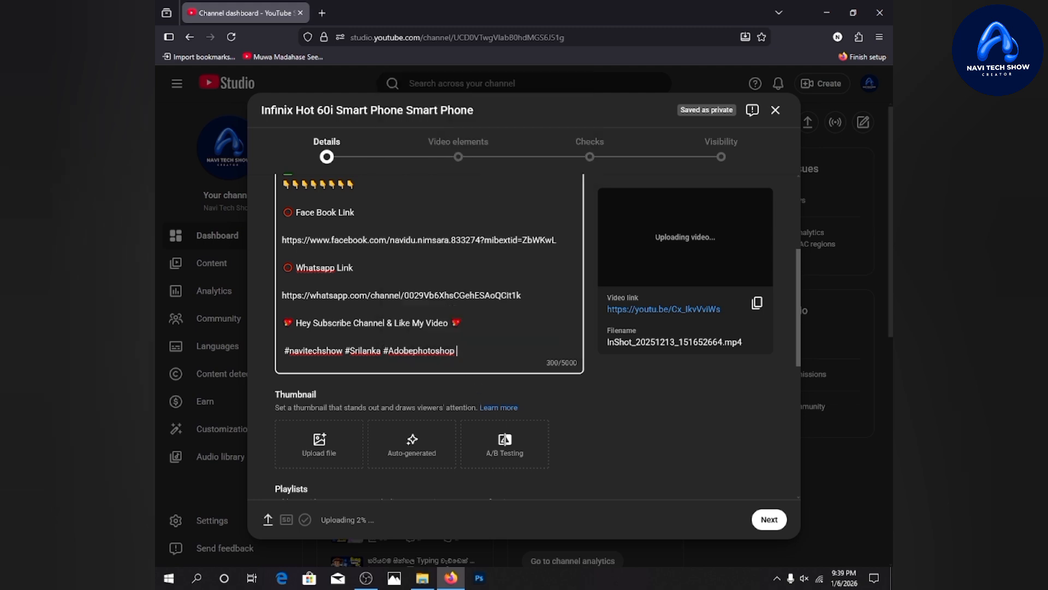
text(#)
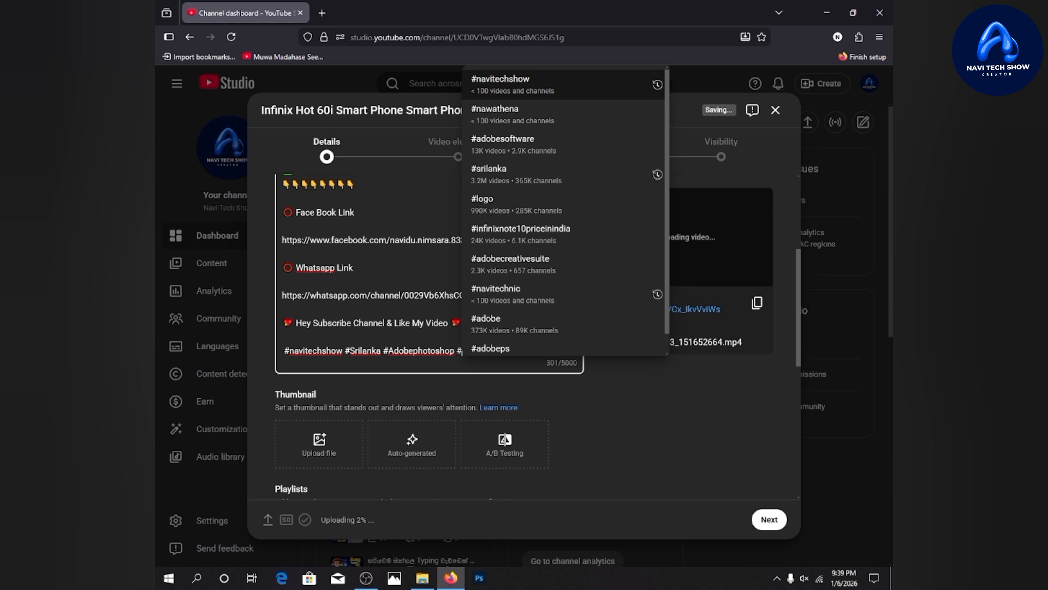
text(infin)
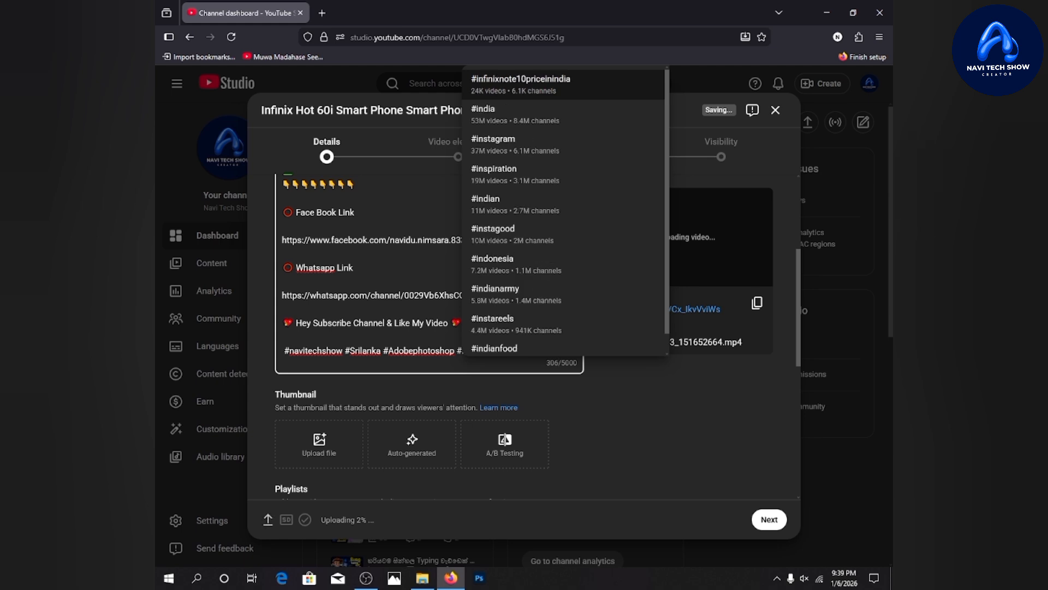
text(ix)
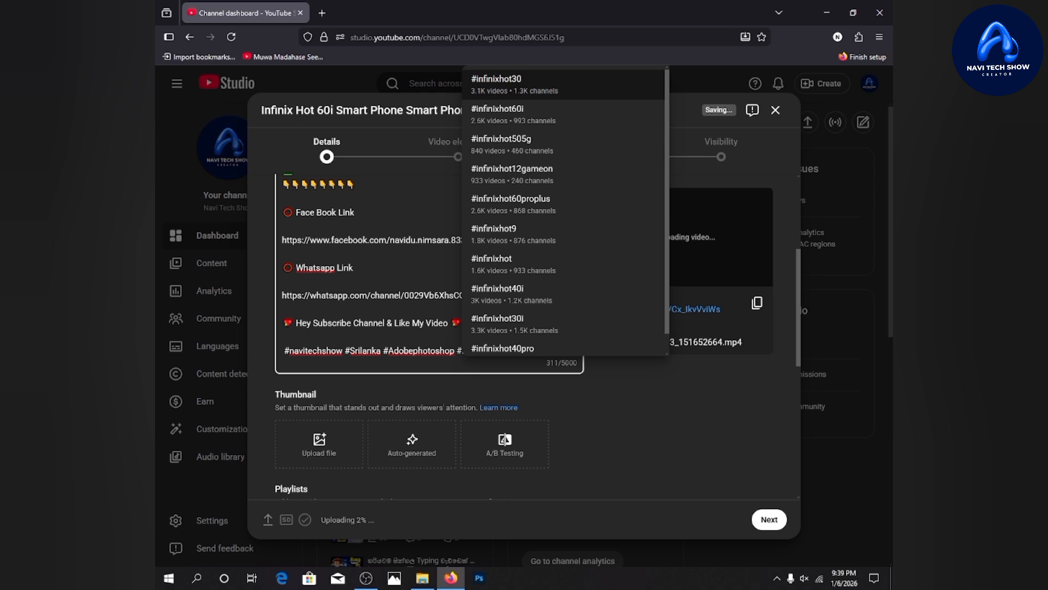
text(hot60i)
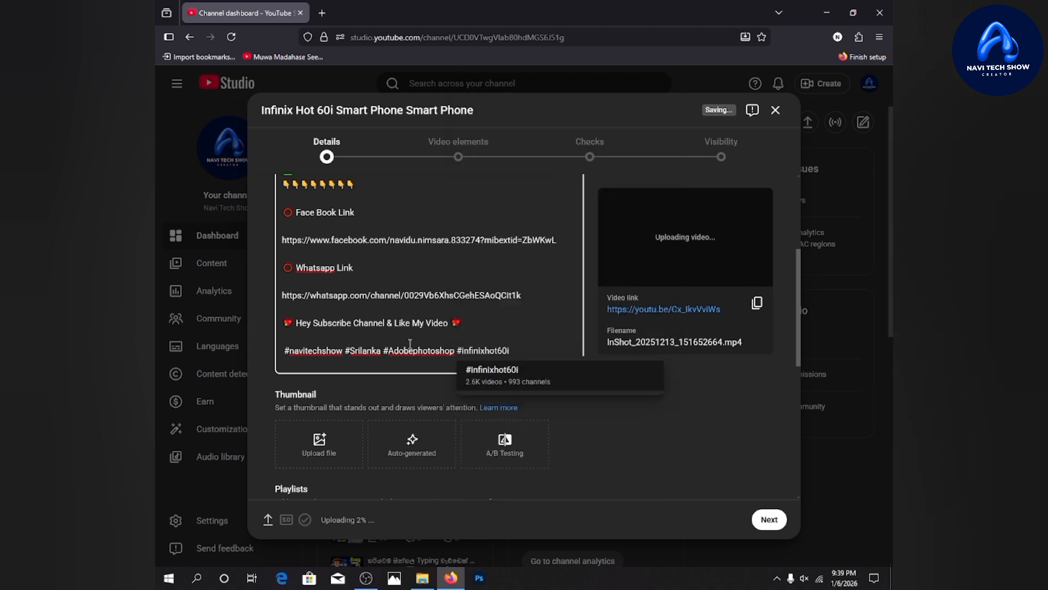
click(487, 385)
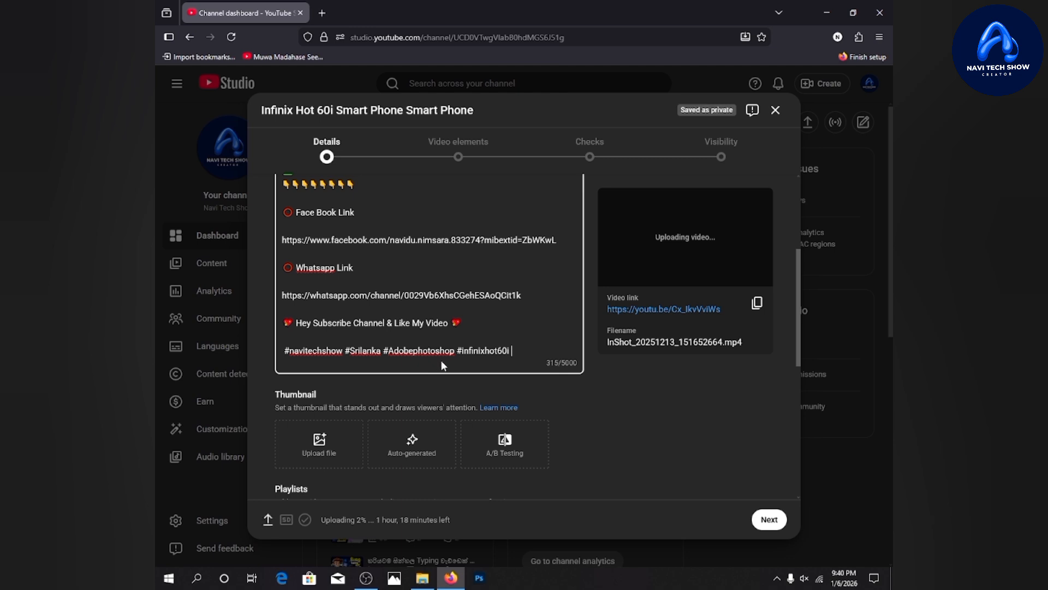
Upload the image HJ from the Thumbnail folder as the video's custom thumbnail
scroll(413, 376, down, 1)
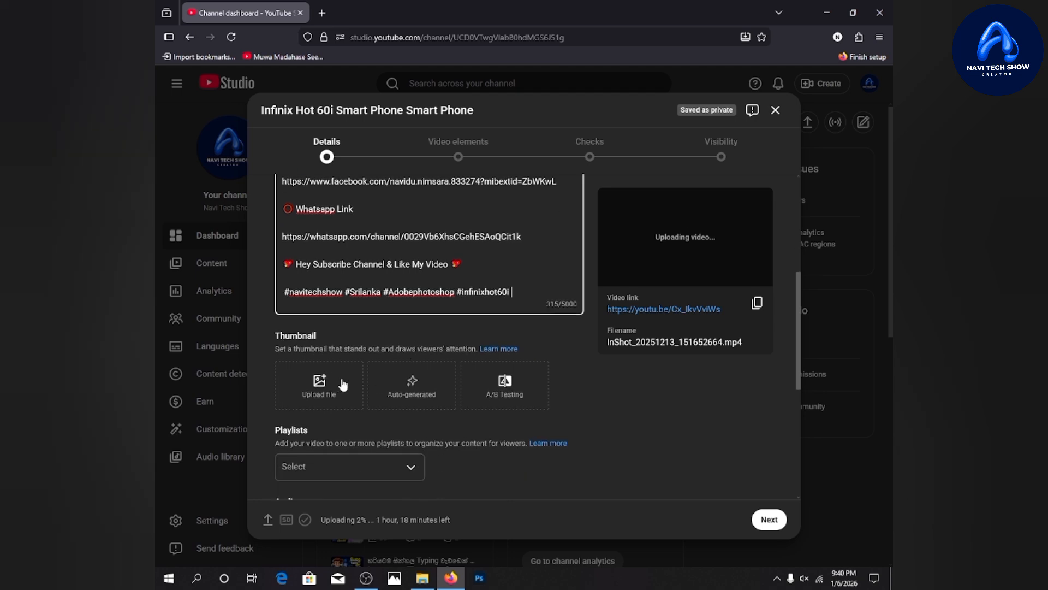
click(306, 393)
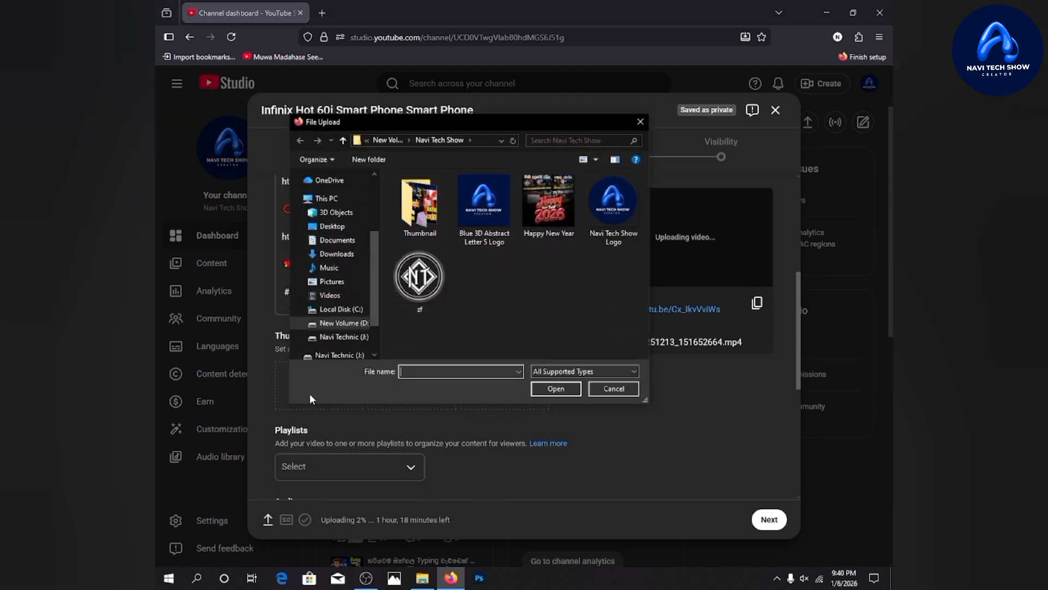
double_click(435, 214)
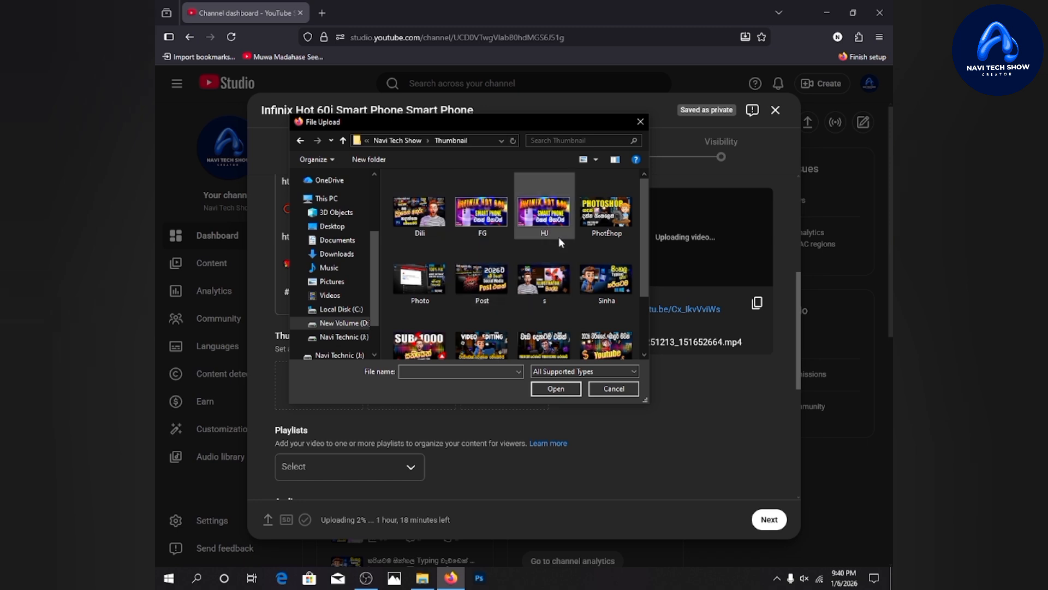
click(554, 209)
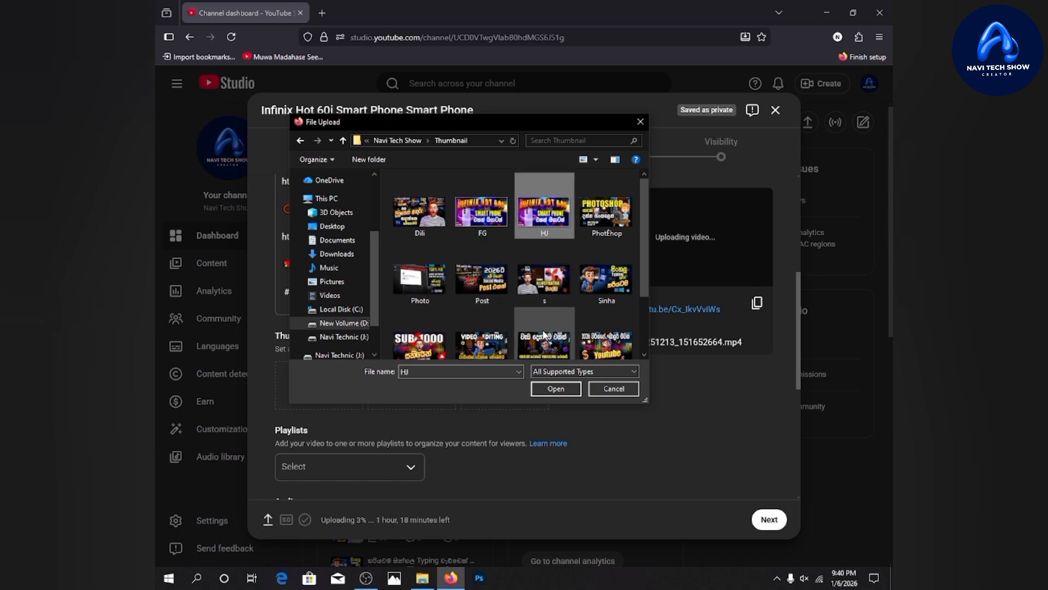
click(546, 389)
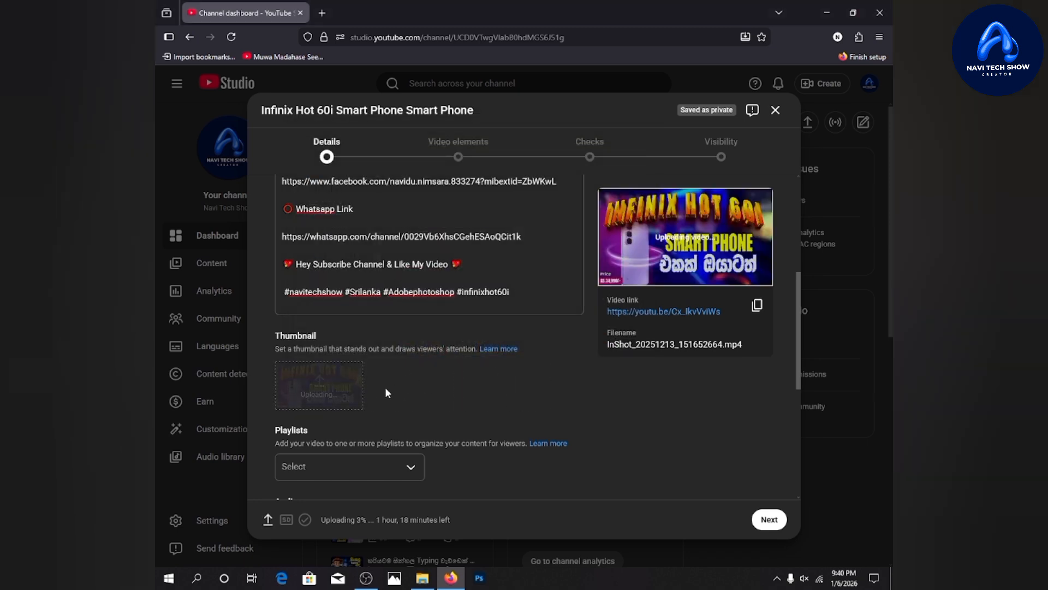
scroll(366, 397, down, 2)
scroll(367, 396, down, 1)
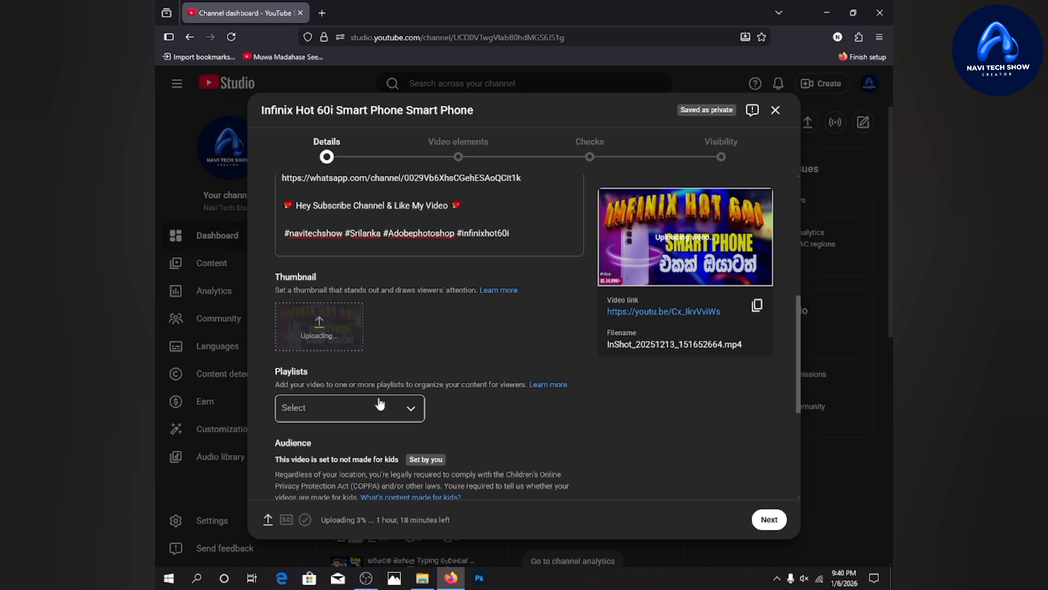
click(330, 407)
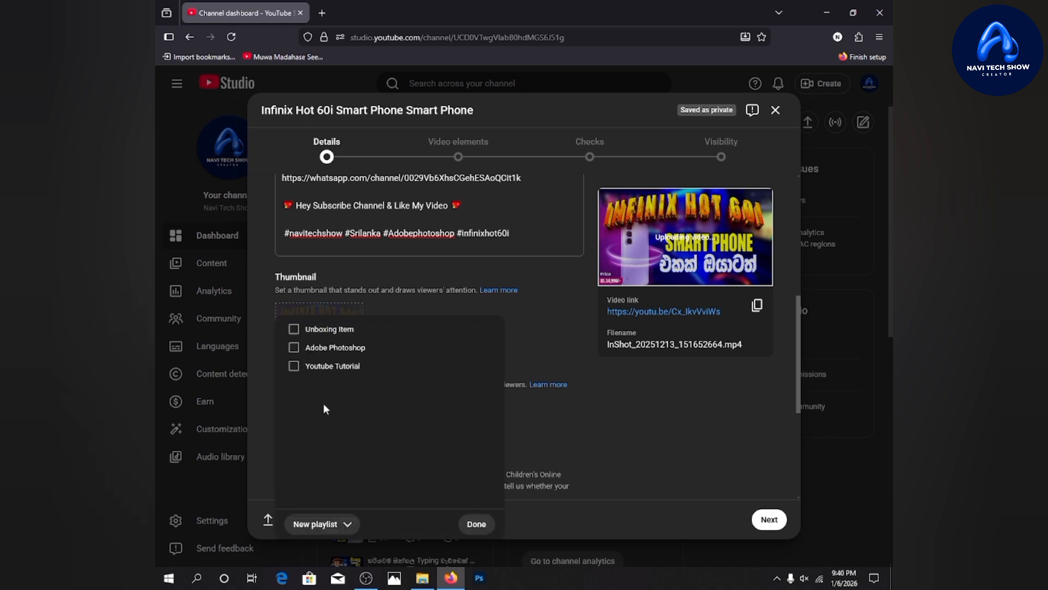
click(322, 524)
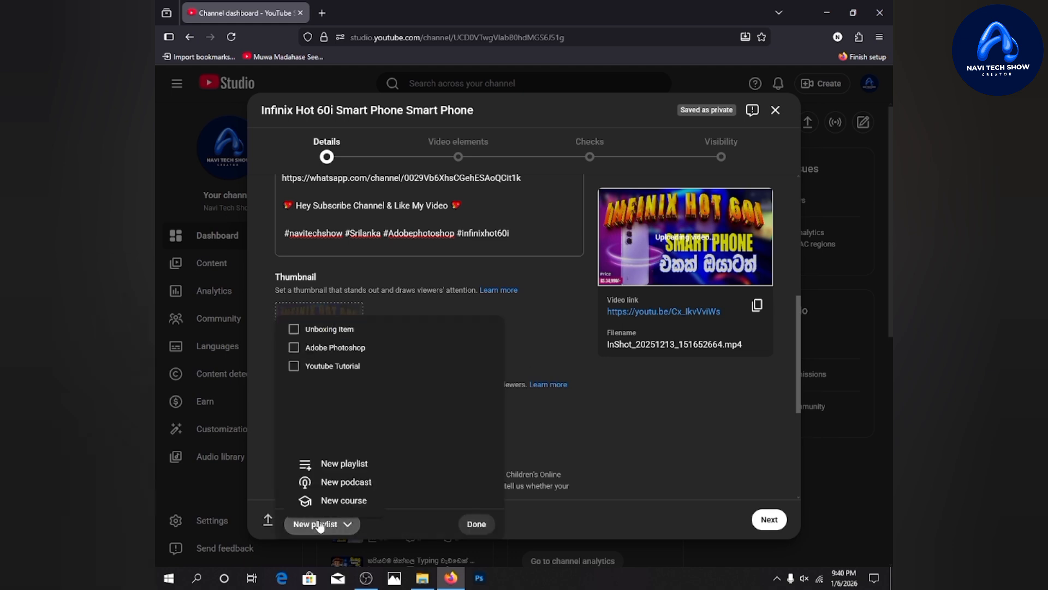
click(328, 465)
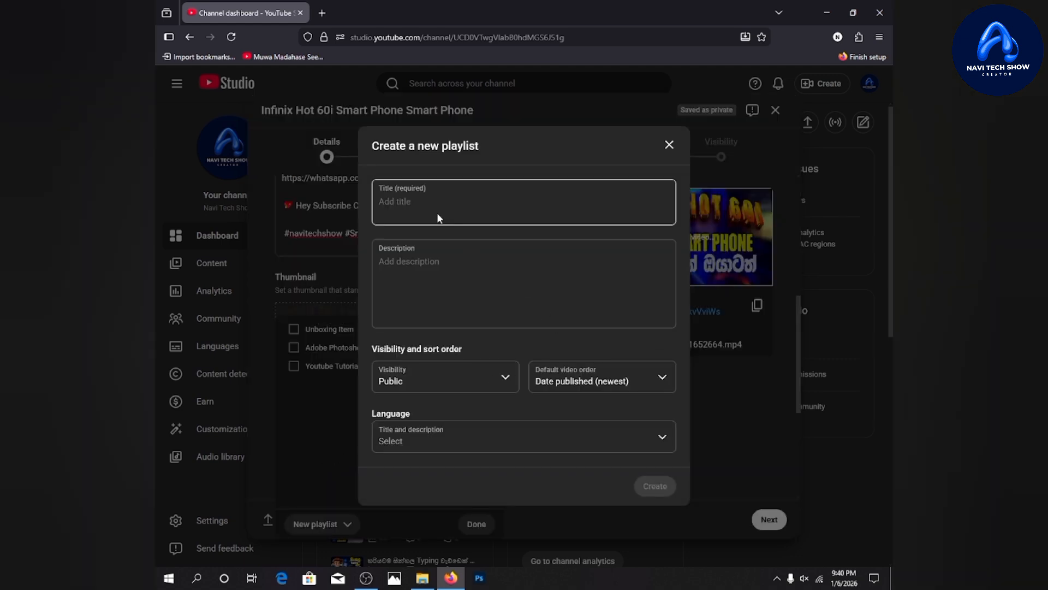
click(422, 261)
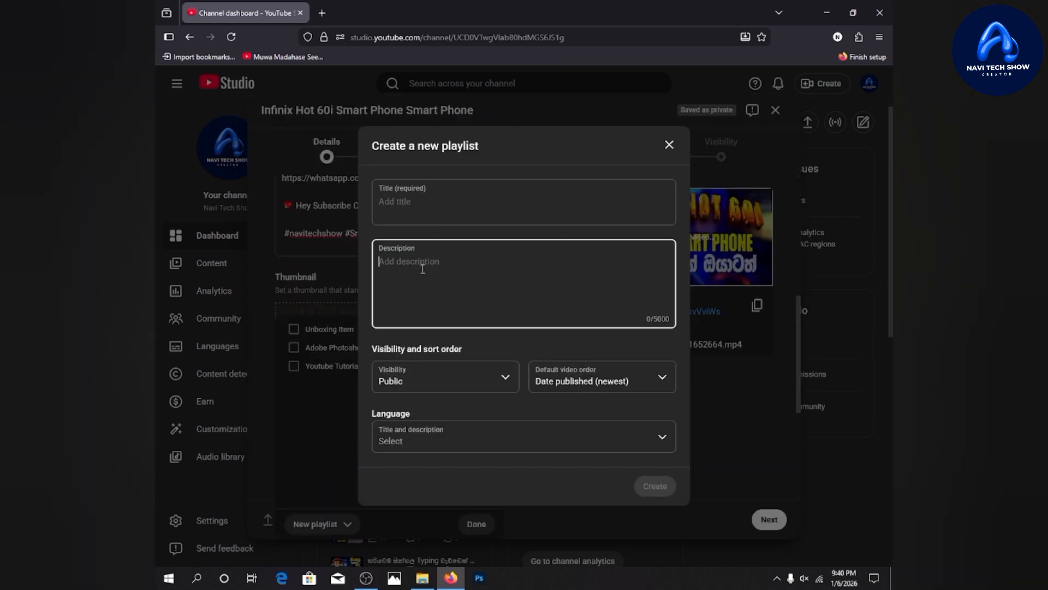
click(407, 379)
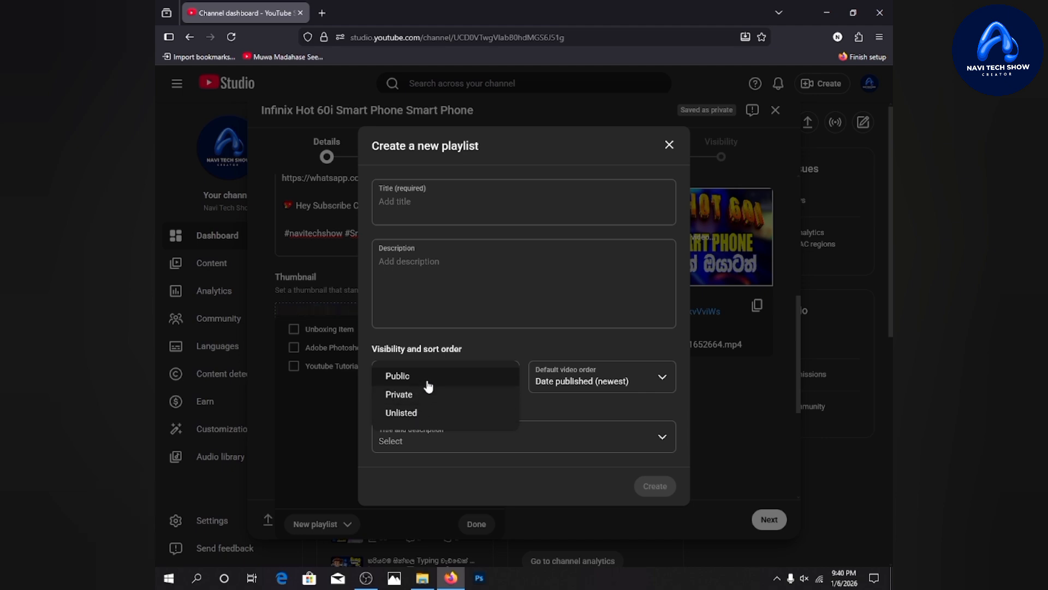
click(429, 382)
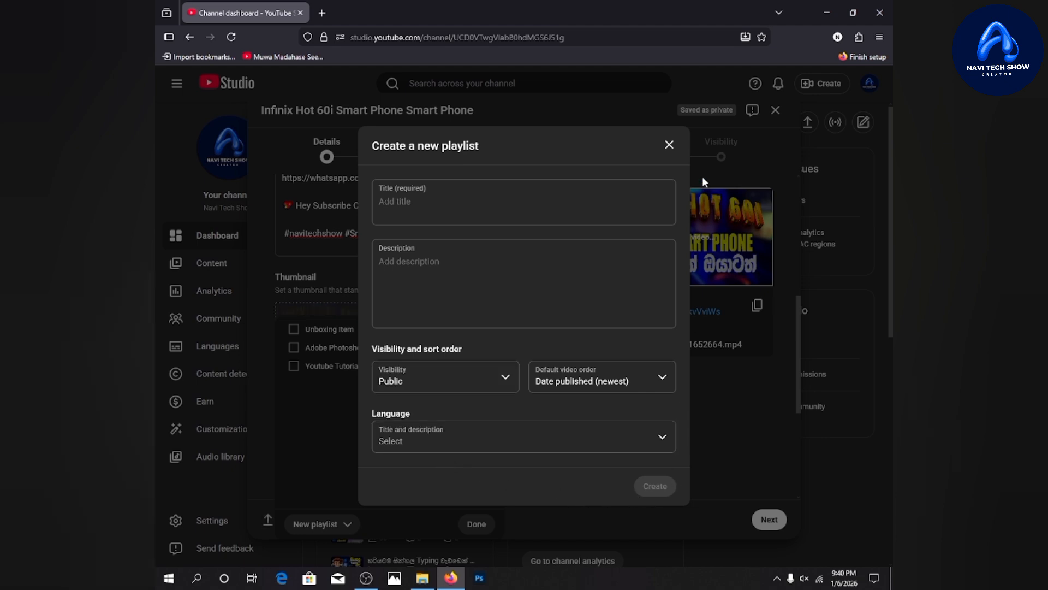
click(671, 146)
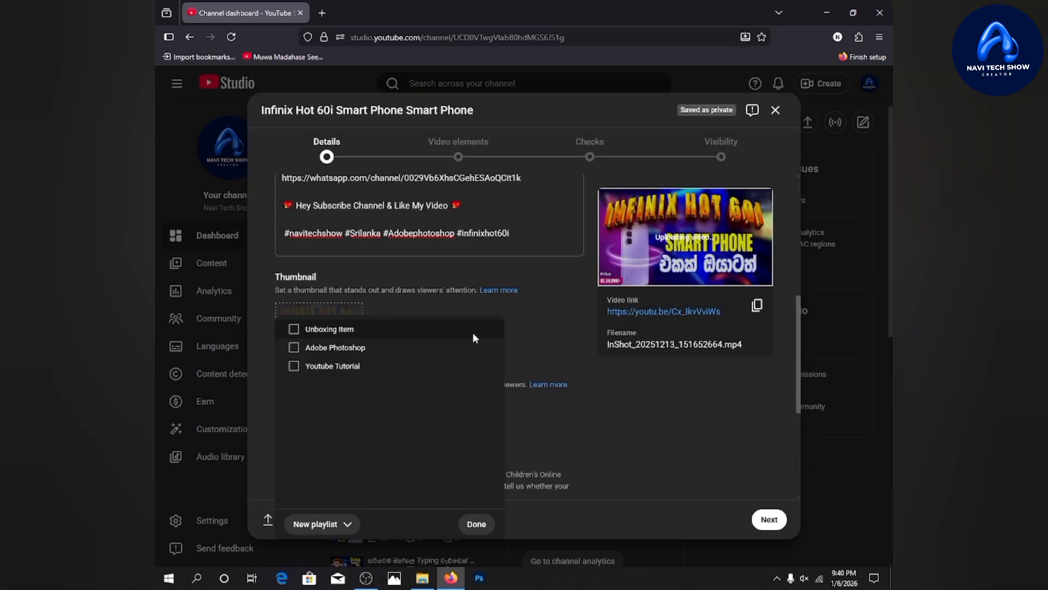
click(533, 314)
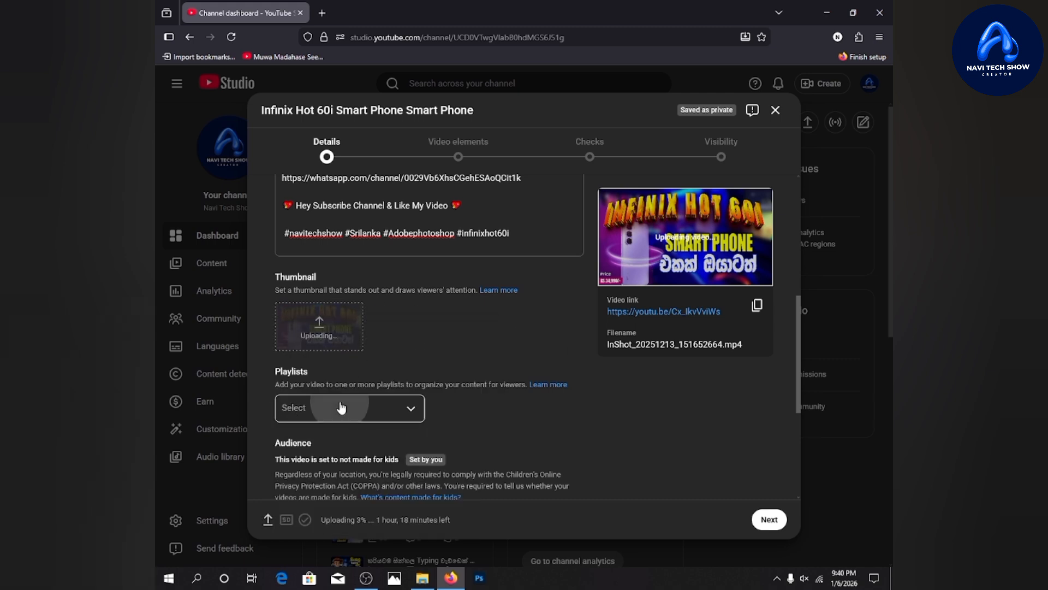
Add the video to the Unboxing Item playlist
click(308, 408)
click(294, 329)
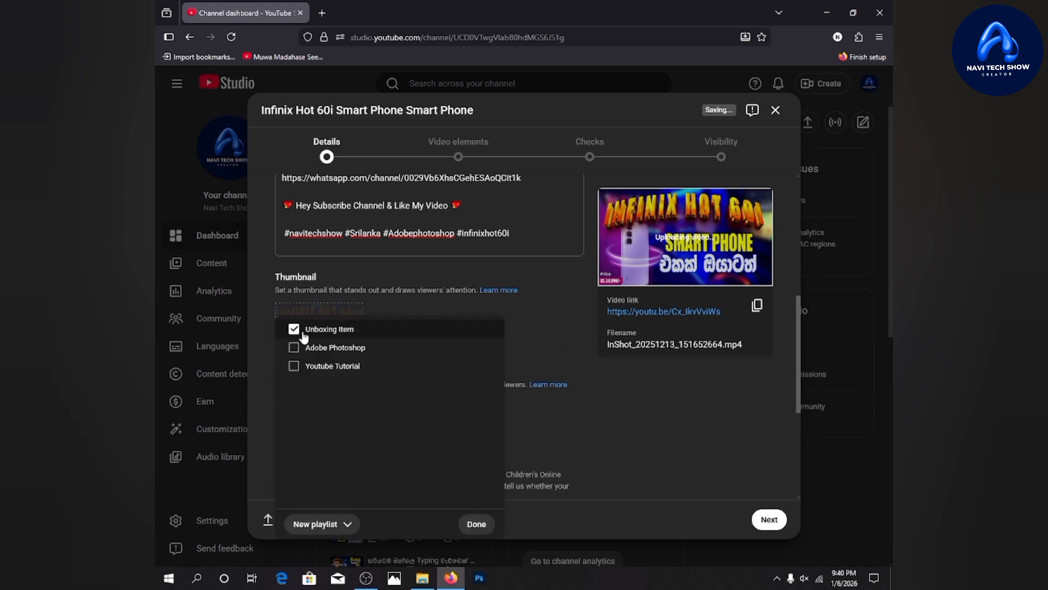
click(475, 524)
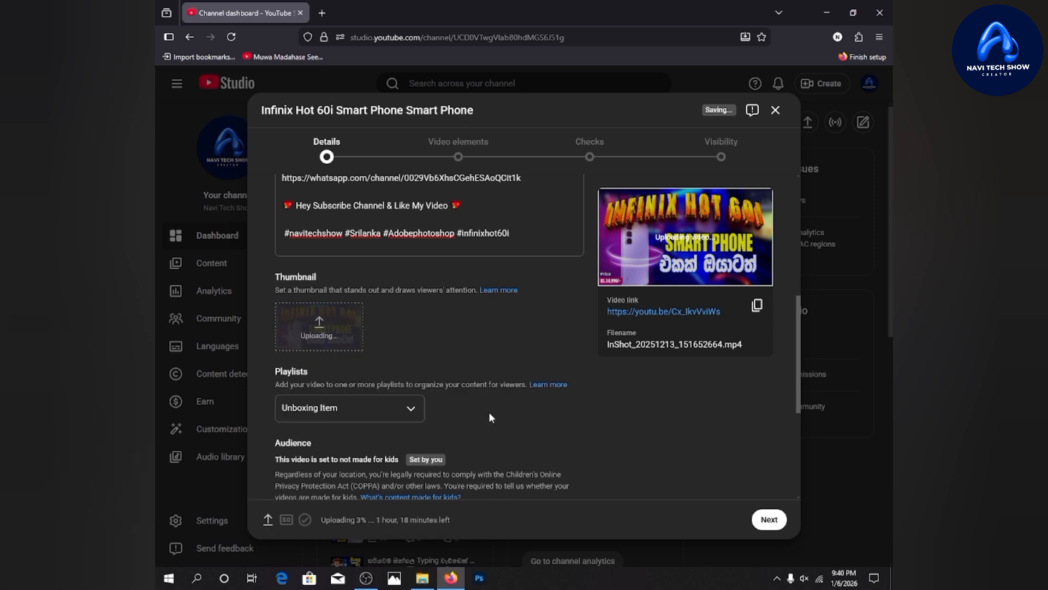
Expand the age restriction and additional settings and examine the audience, paid promotion and altered content options
scroll(489, 413, down, 2)
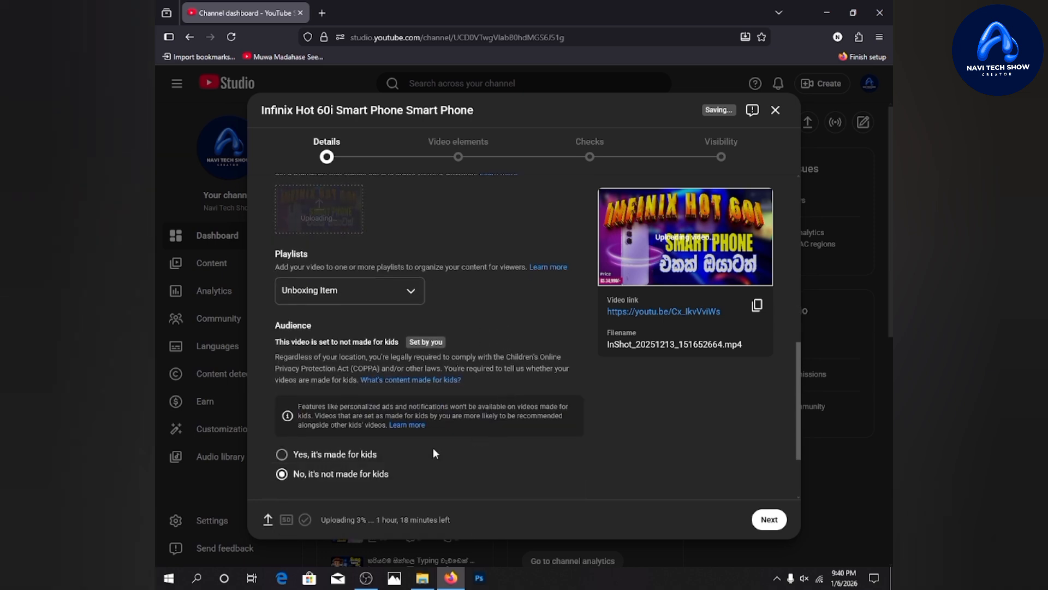
scroll(324, 356, down, 2)
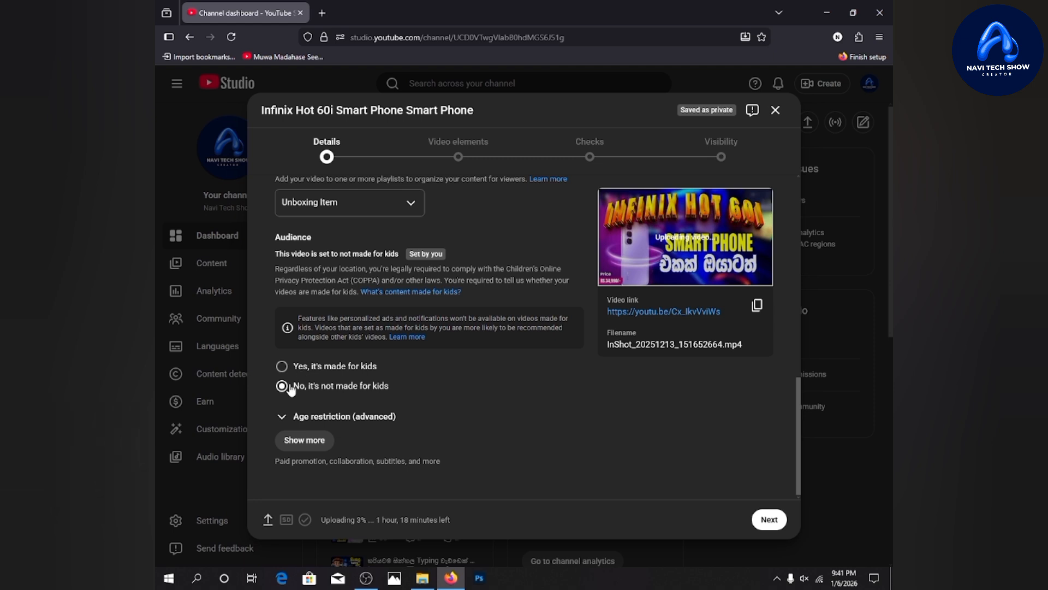
click(282, 416)
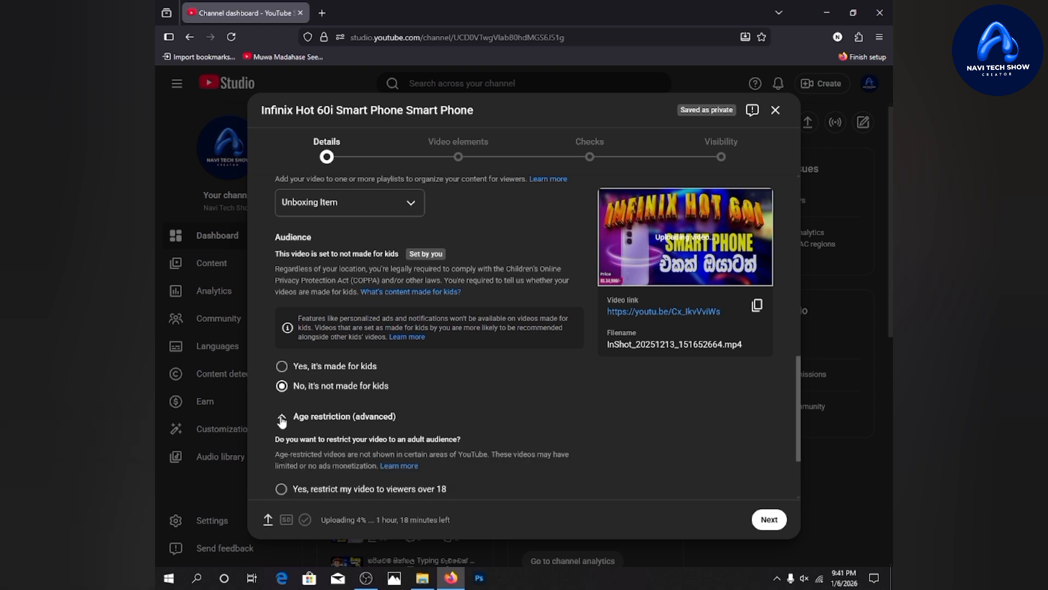
scroll(271, 434, down, 2)
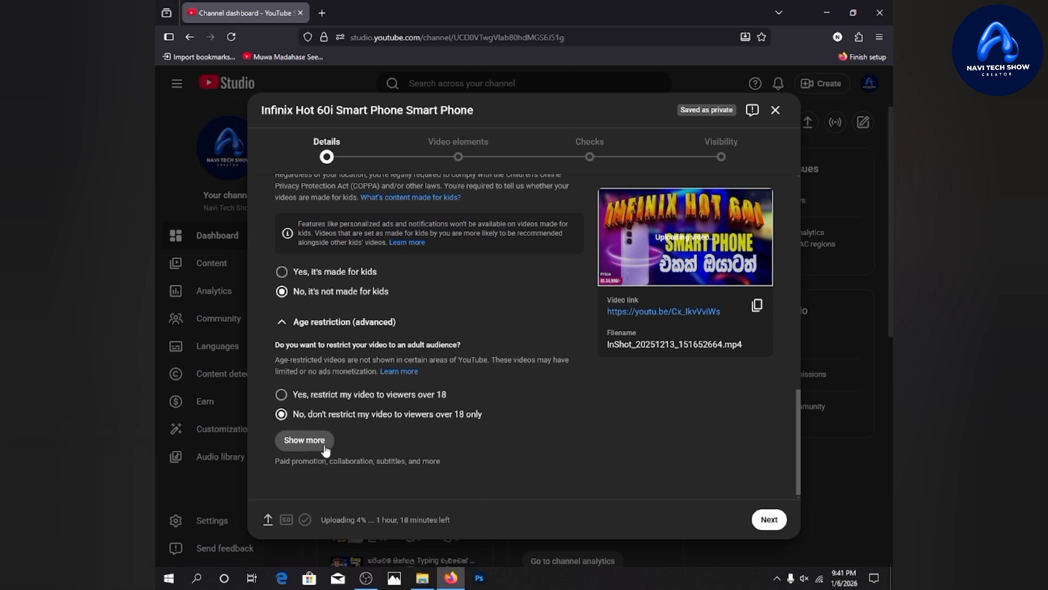
click(303, 442)
scroll(311, 382, down, 3)
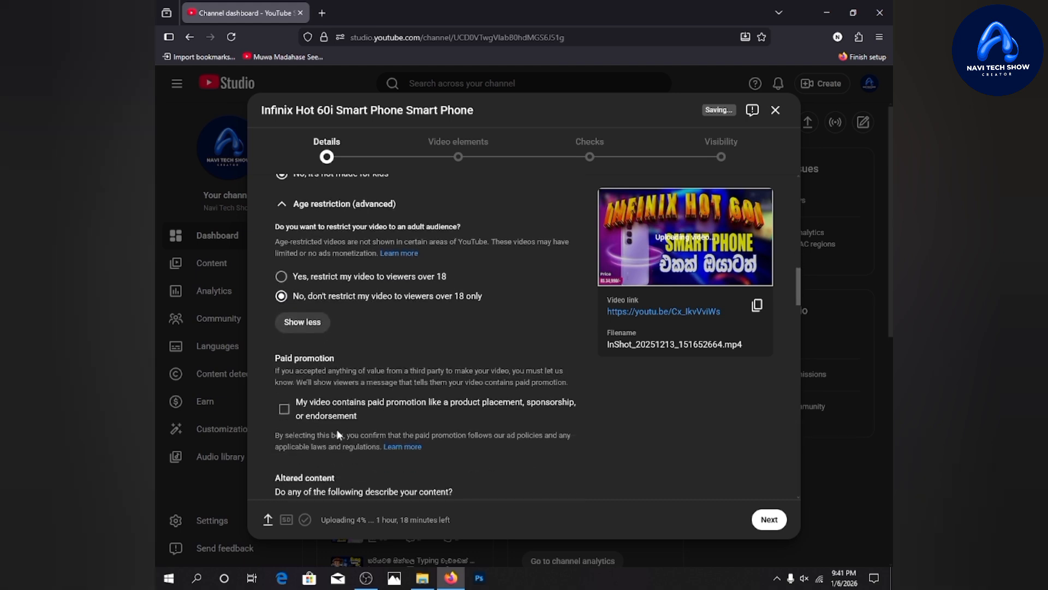
scroll(296, 407, down, 5)
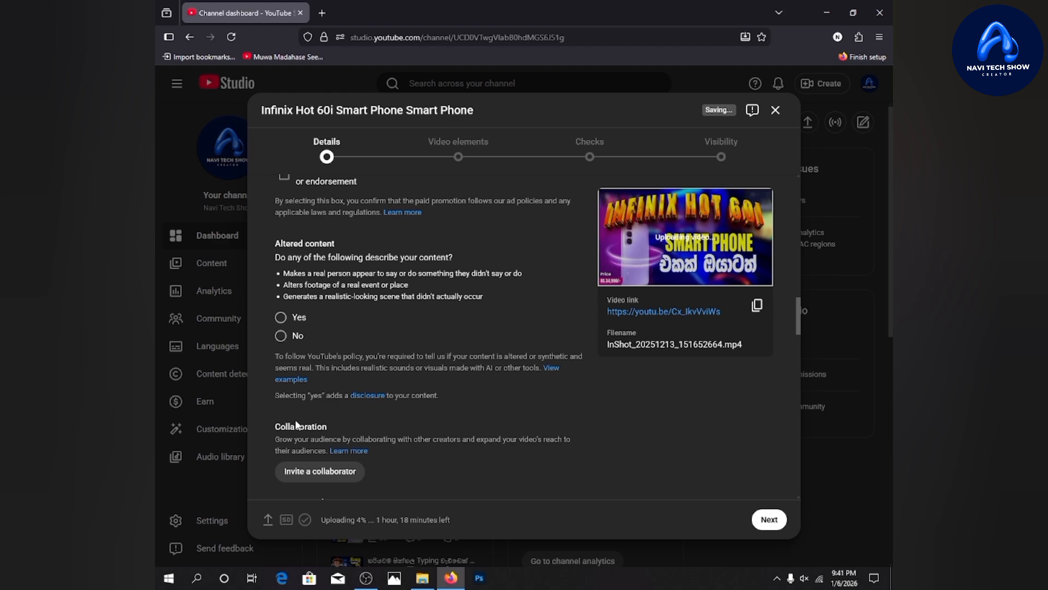
scroll(308, 298, up, 5)
scroll(321, 398, down, 3)
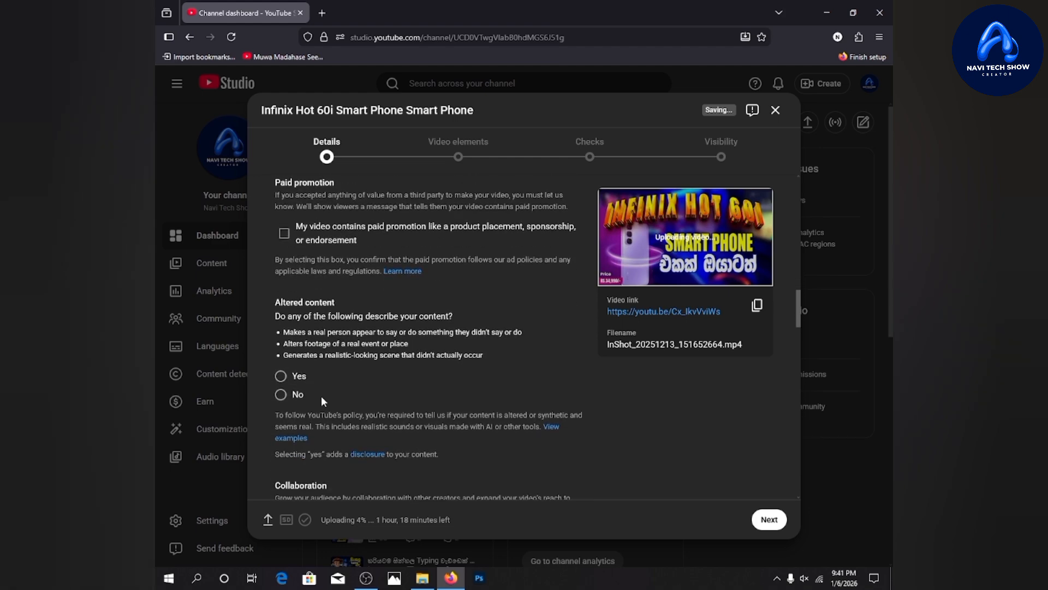
Add the tags "infinix hot 60i" and "navi tech show" to the video
scroll(321, 395, down, 6)
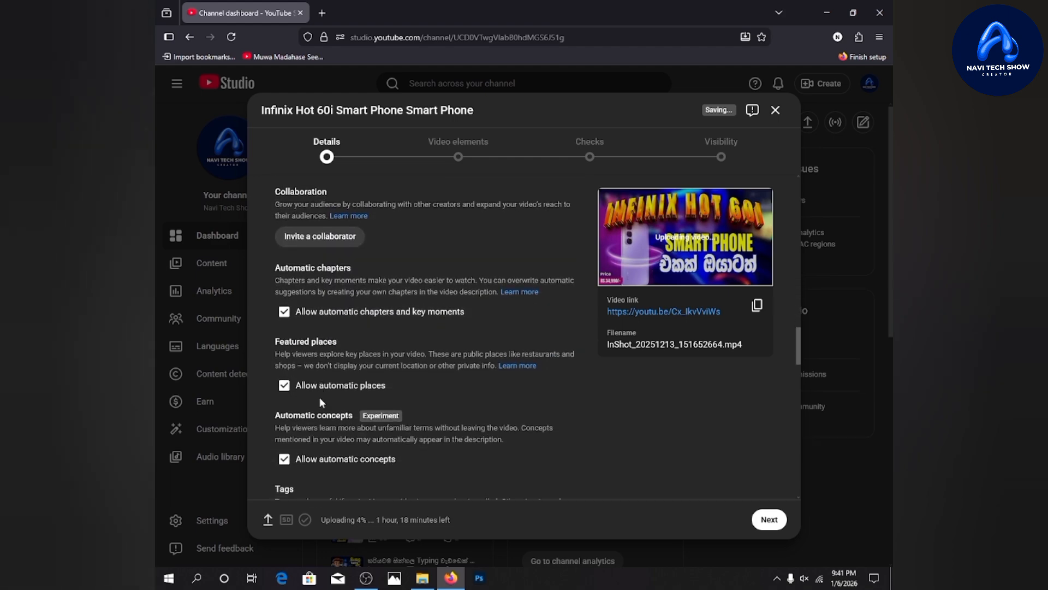
scroll(319, 407, down, 1)
click(322, 420)
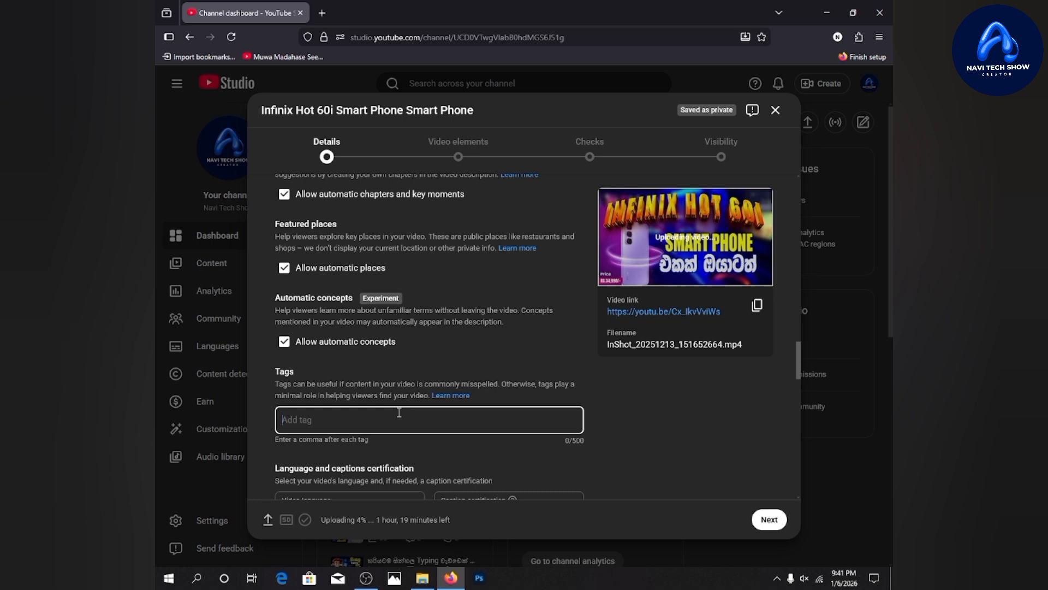
text(infinix hot 60i)
key(Return)
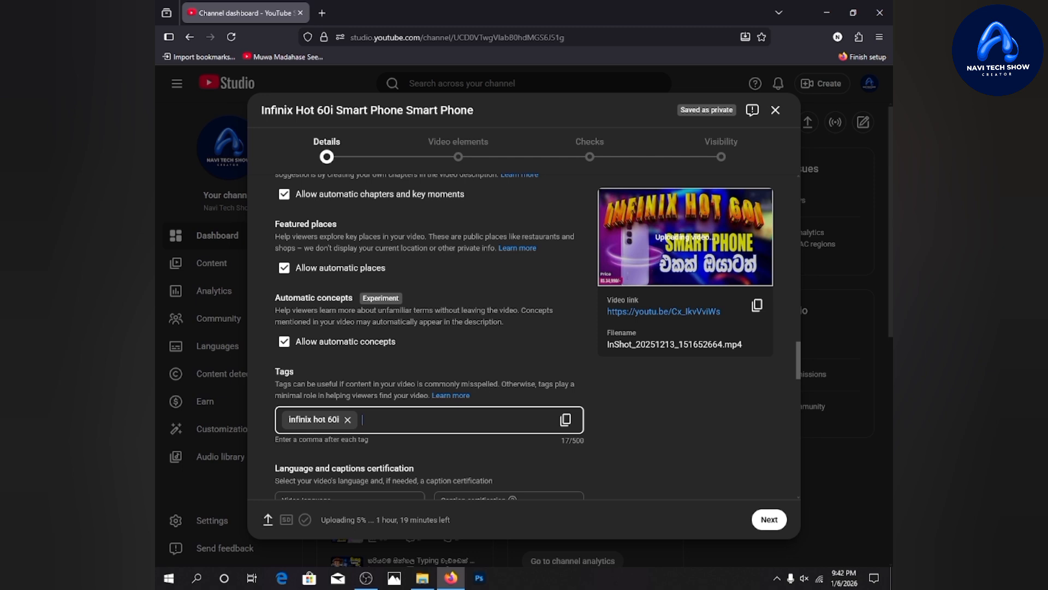
text(navit)
key(BackSpace)
text(tech show)
key(comma)
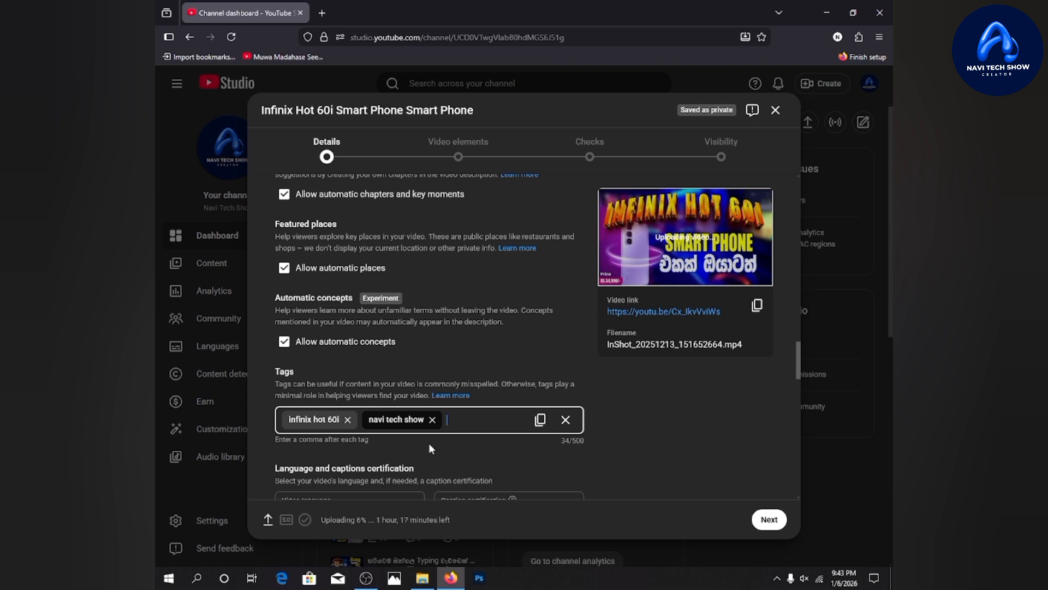
Choose Standard YouTube License as the video's license and review the Shorts remixing and category settings
scroll(429, 443, down, 5)
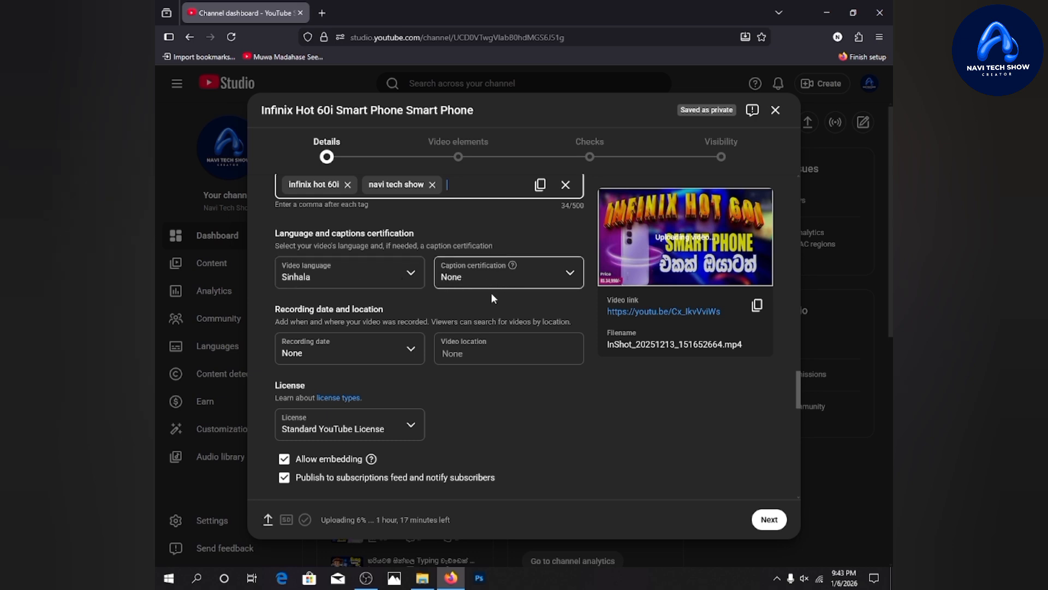
scroll(317, 363, down, 1)
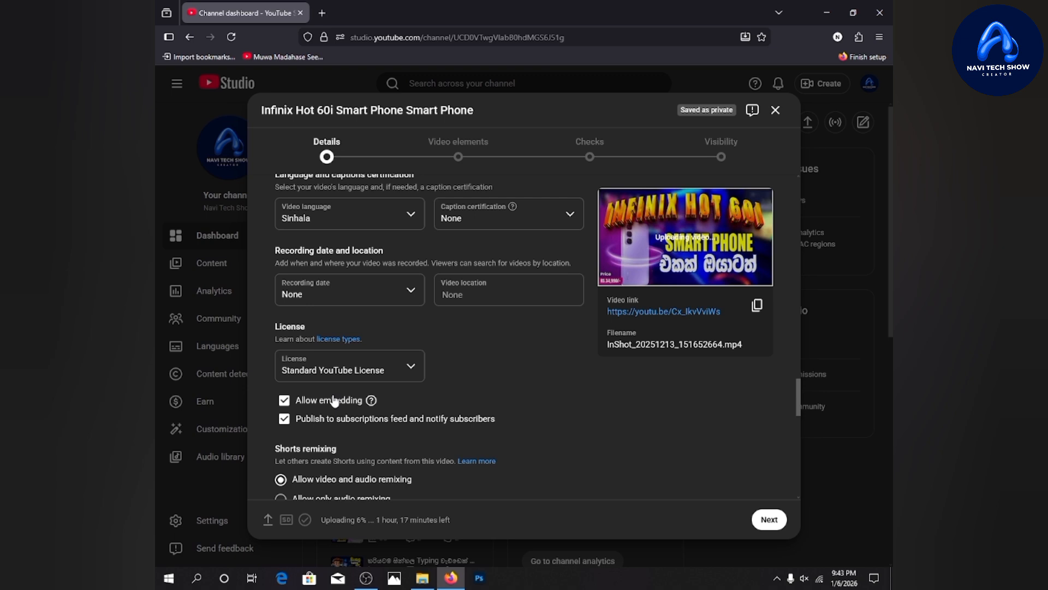
click(414, 369)
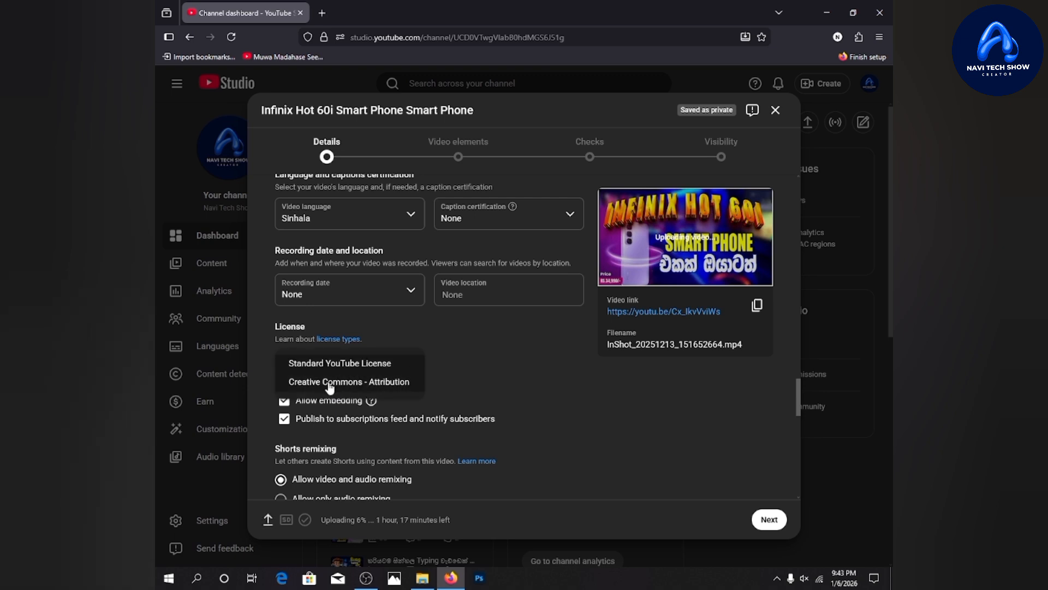
click(401, 365)
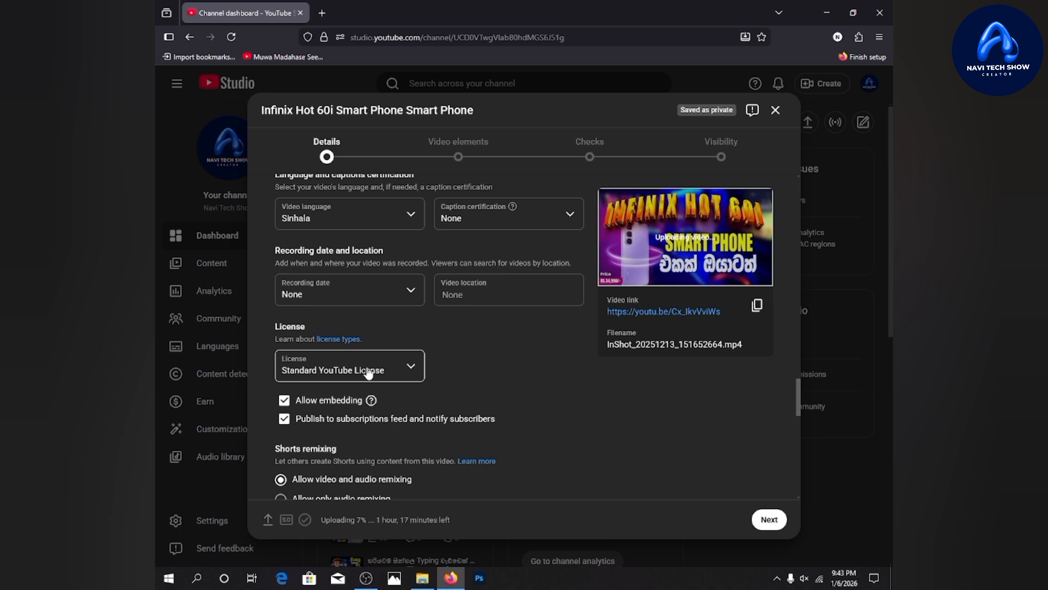
scroll(369, 373, down, 10)
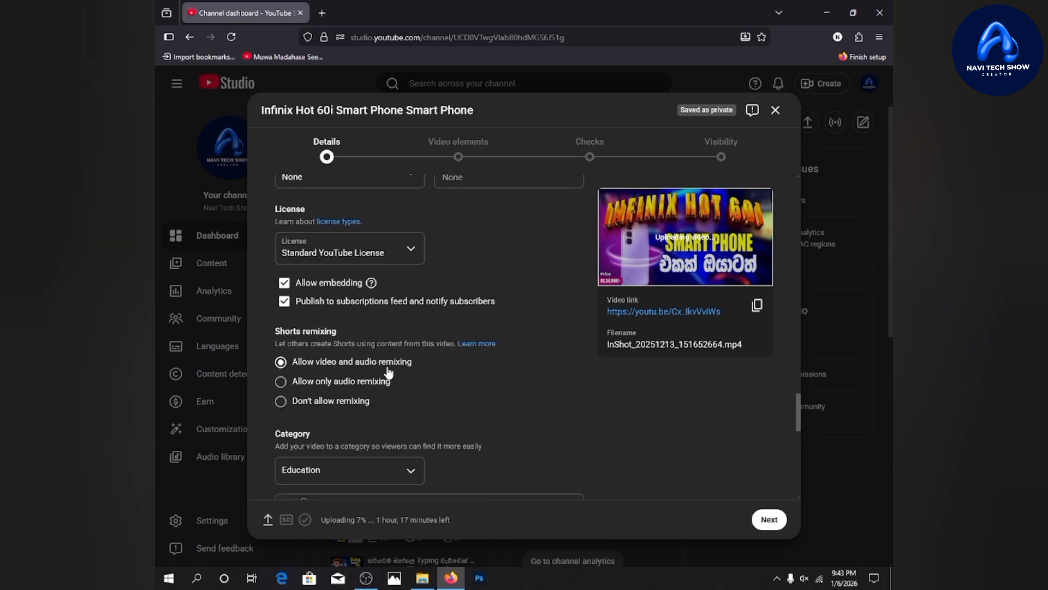
Advance past the video elements to the visibility stage, looking at the copyright checks stage on the way
click(769, 520)
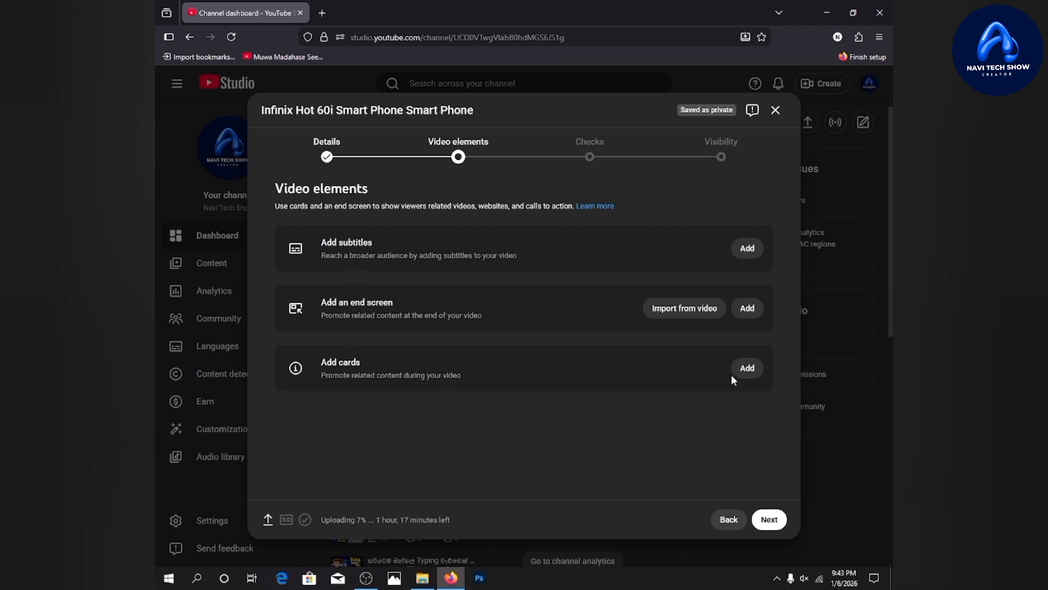
click(770, 520)
click(769, 519)
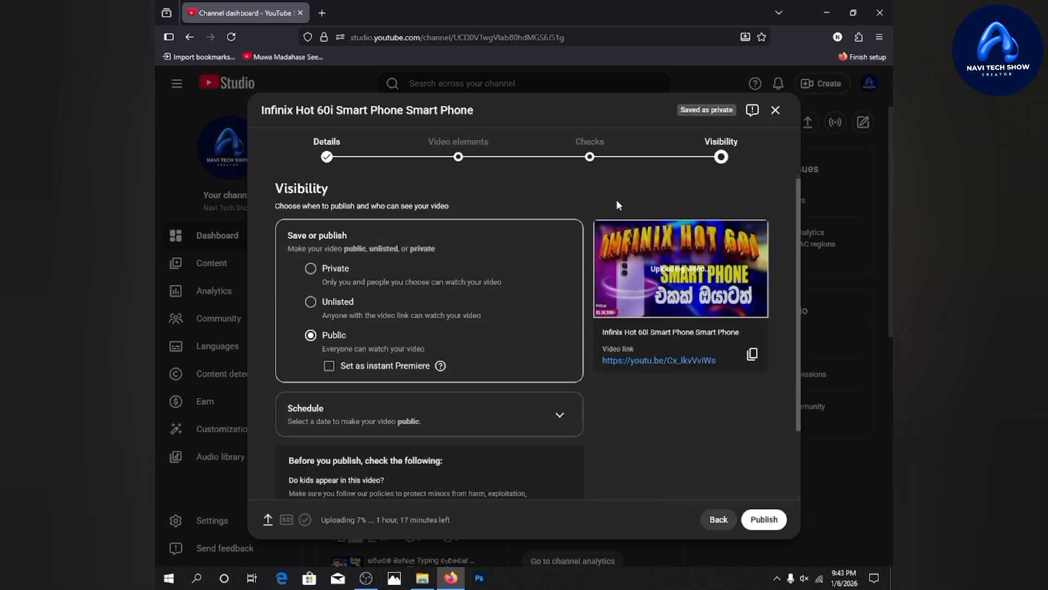
click(594, 157)
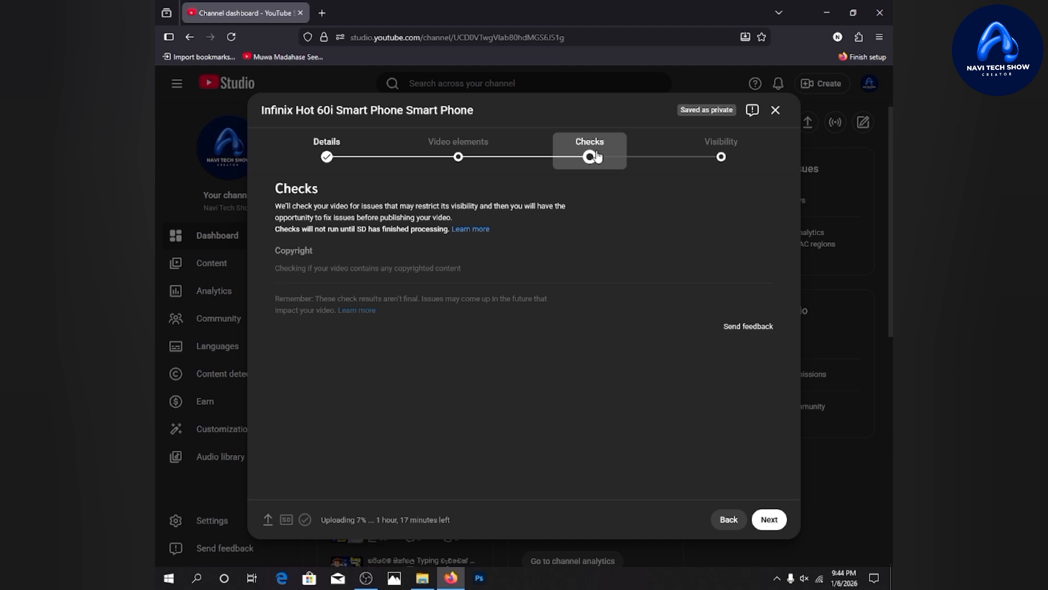
click(718, 156)
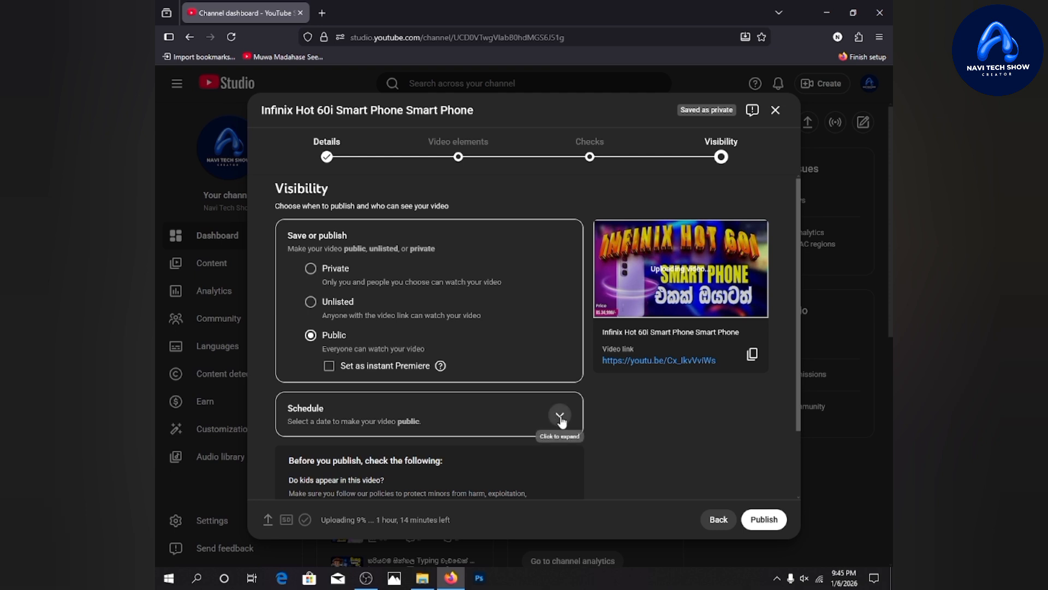
Schedule the video to go public on Jan 7, 2026 at 7:30 PM
click(558, 416)
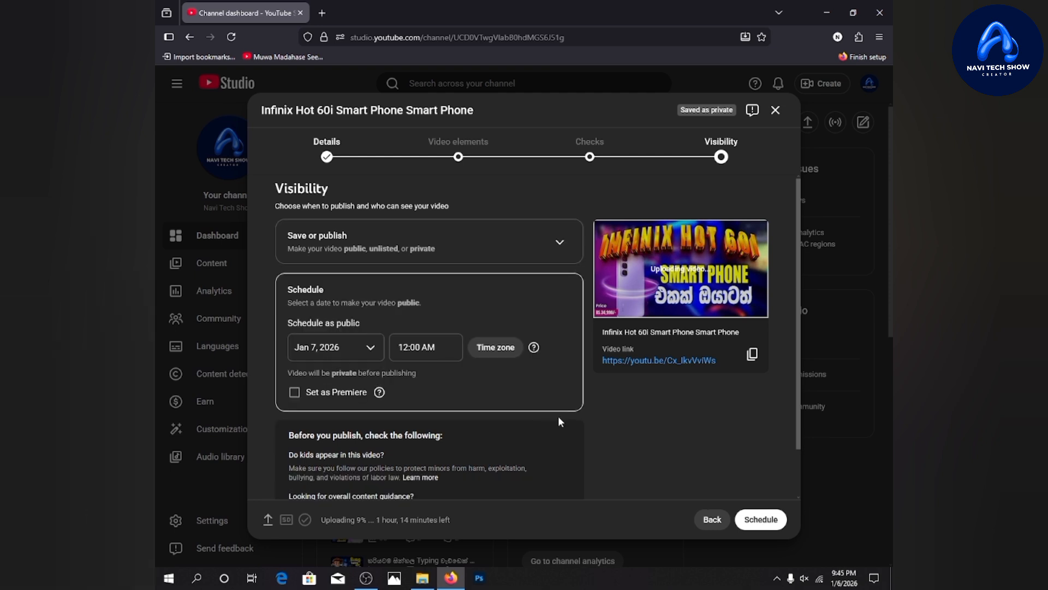
click(369, 347)
click(365, 205)
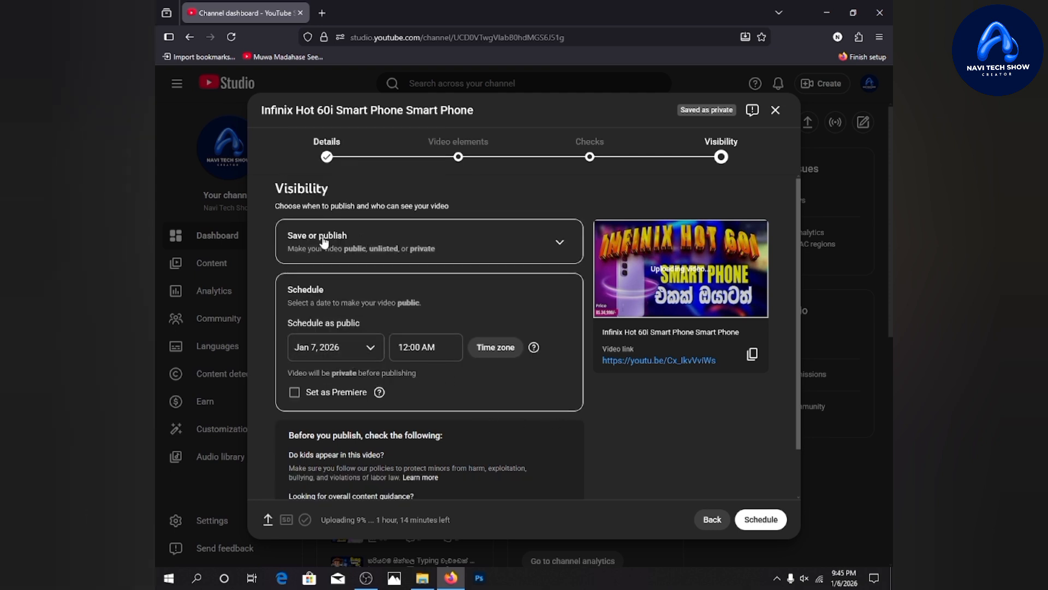
click(443, 354)
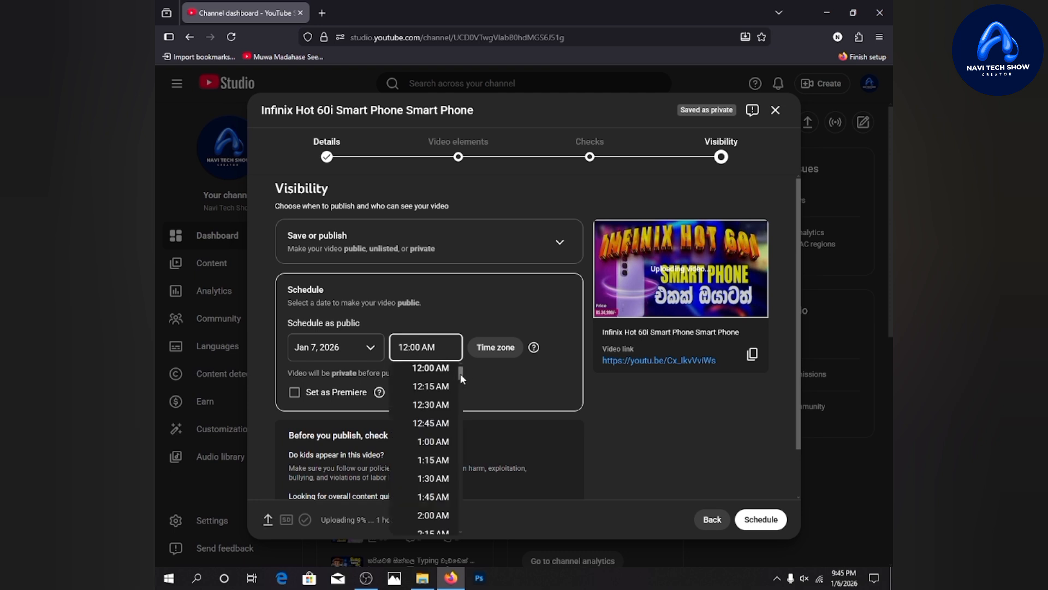
drag(460, 374, 461, 385)
scroll(431, 397, up, 2)
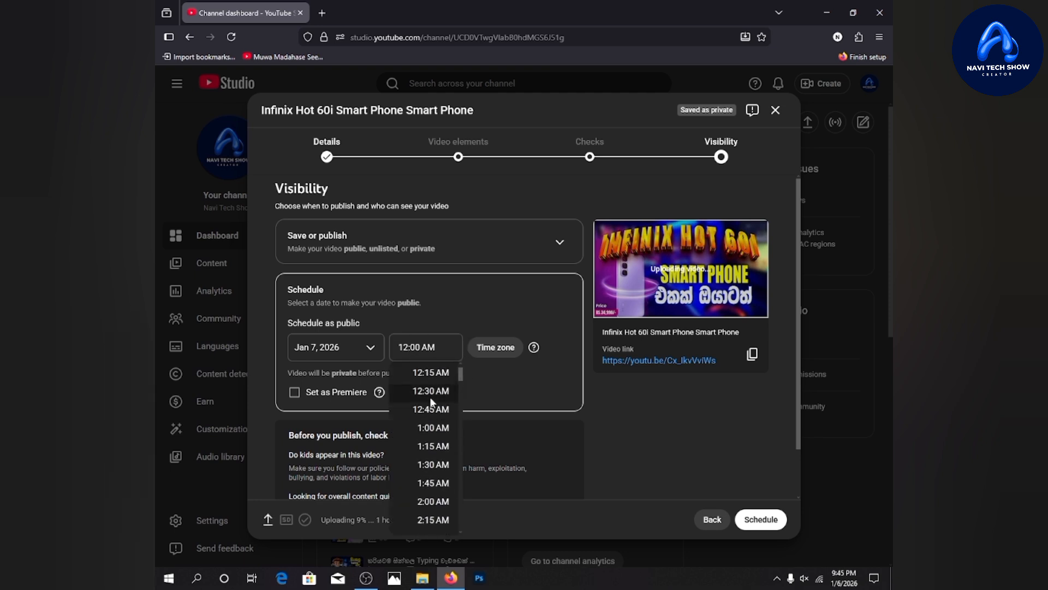
scroll(433, 447, down, 20)
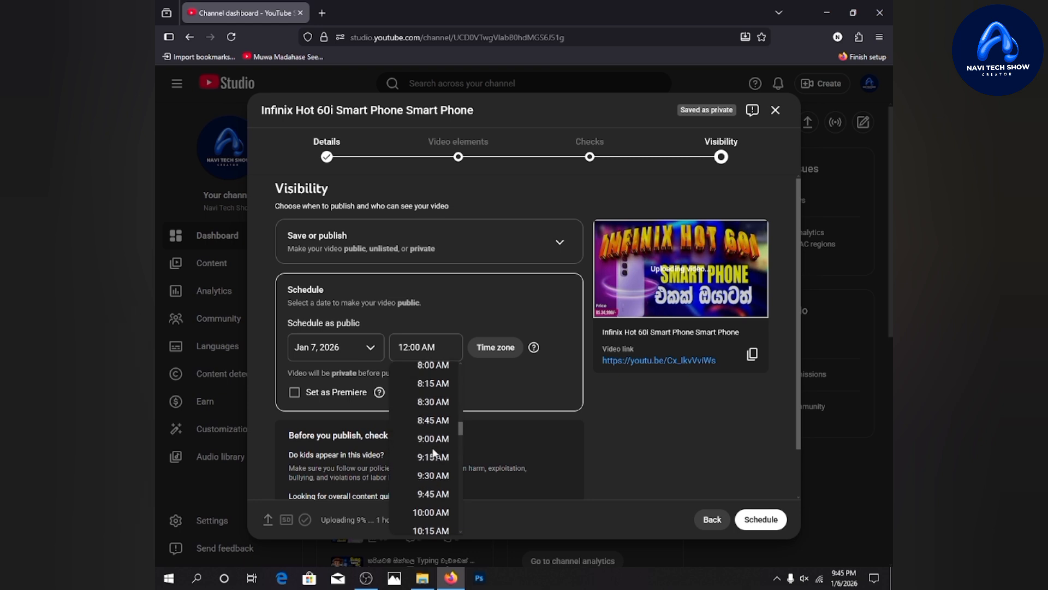
scroll(433, 455, down, 2)
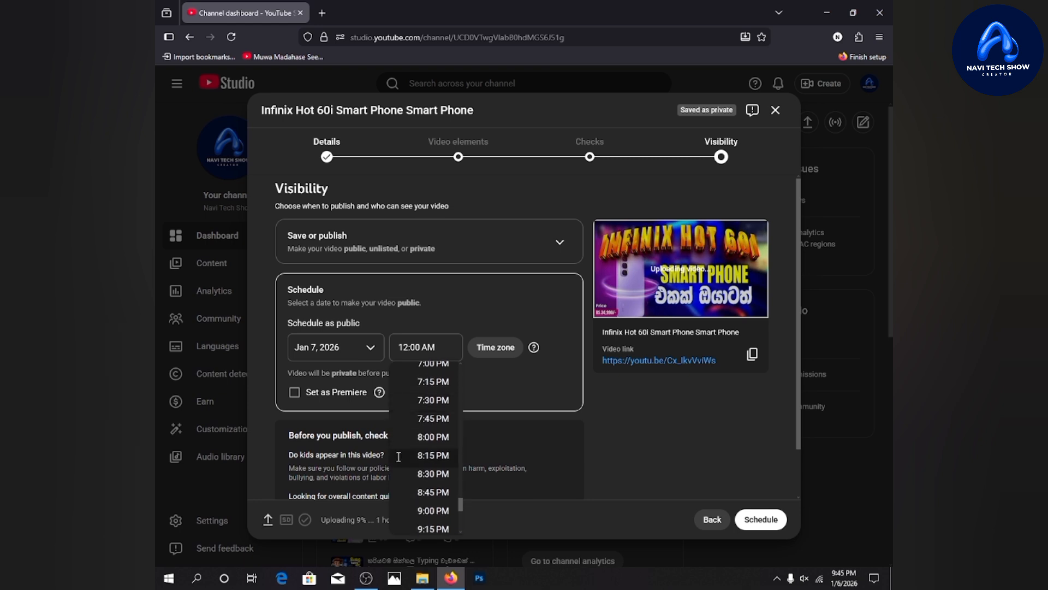
click(430, 405)
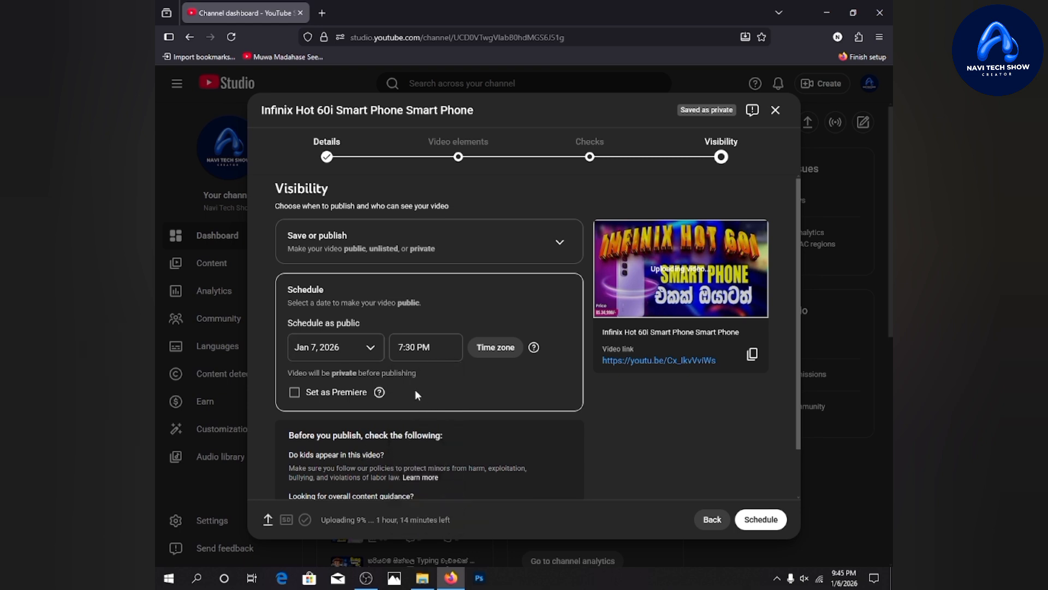
click(743, 519)
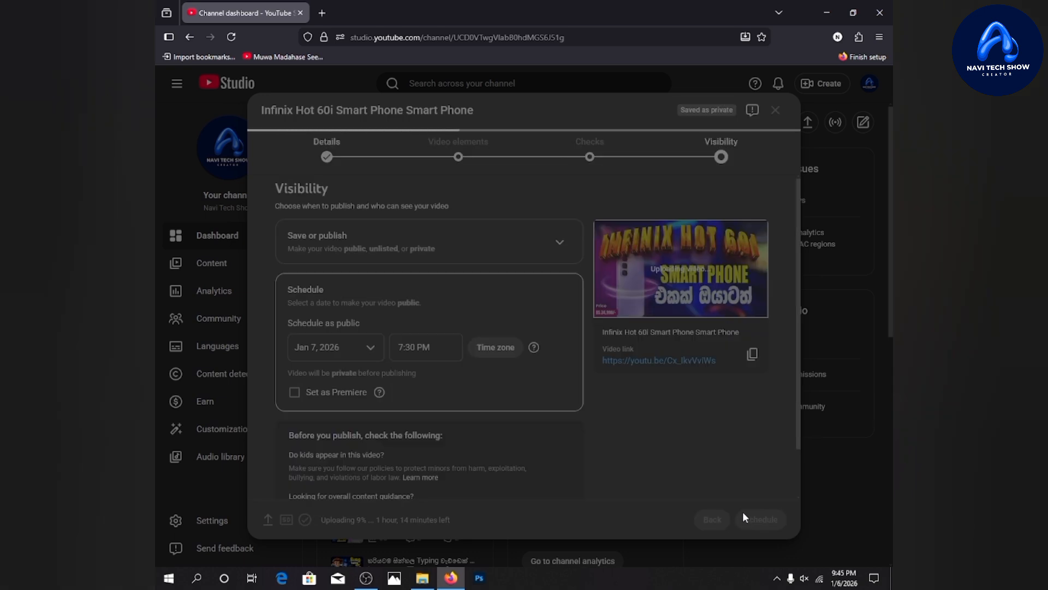